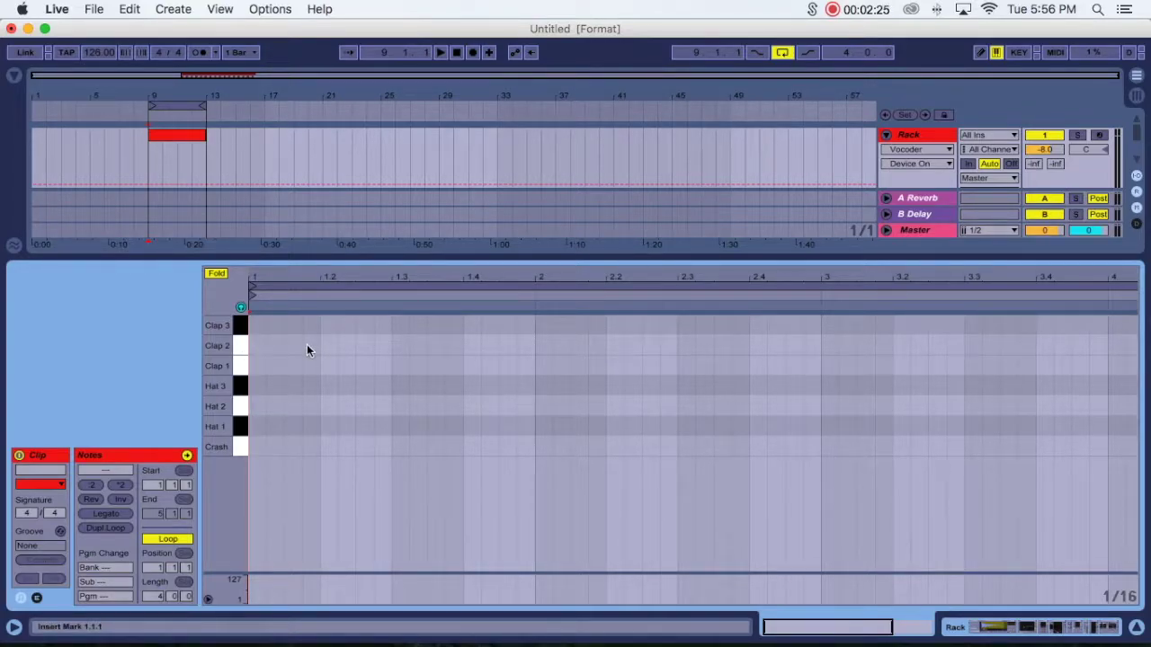
- Add a Crash note at the start of bar 1, extend it to beat 1.2, and play it back
mouse_move(319, 279)
mouse_down()
mouse_move(319, 311)
mouse_move(313, 285)
mouse_up()
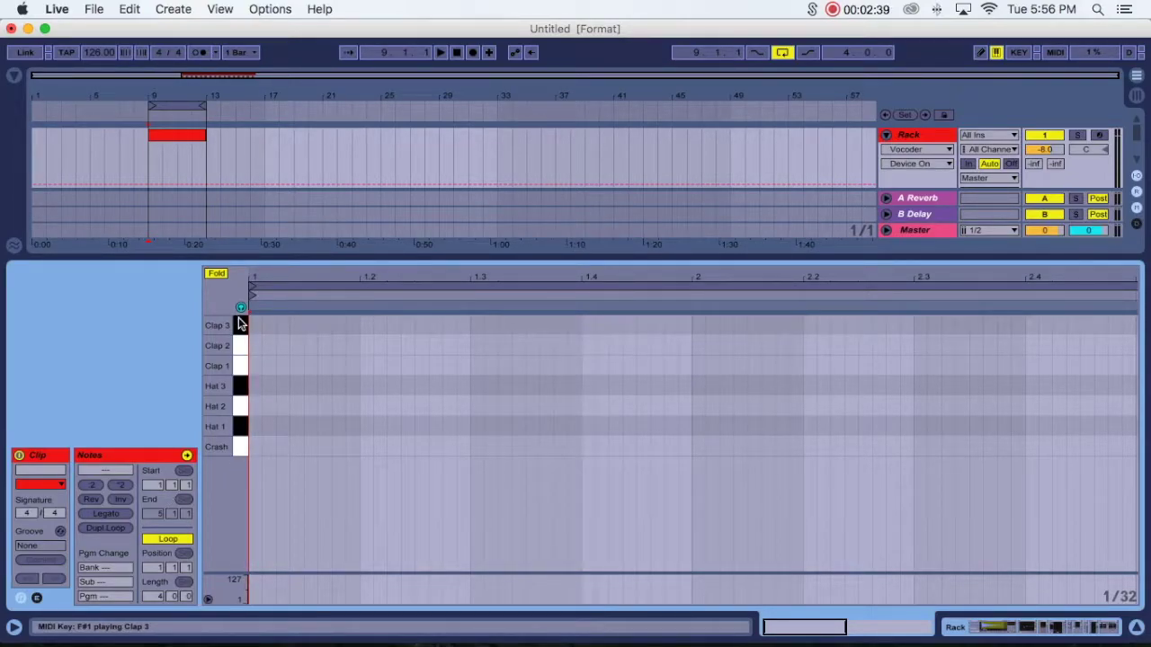
scroll(327, 332, right, 2)
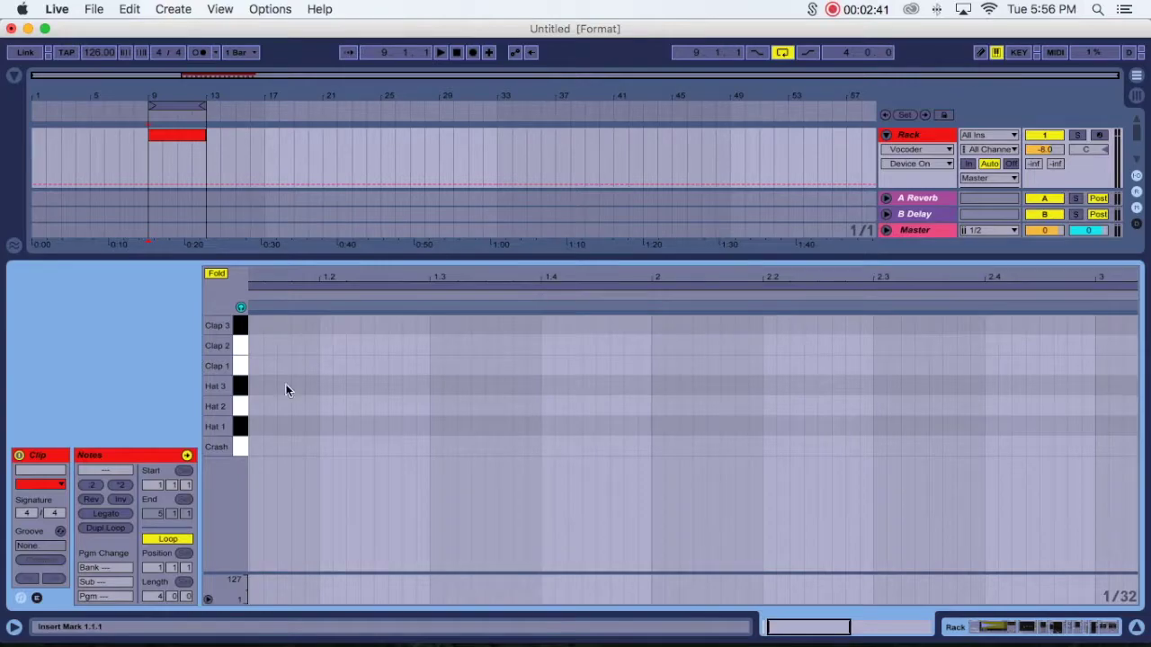
scroll(270, 450, left, 2)
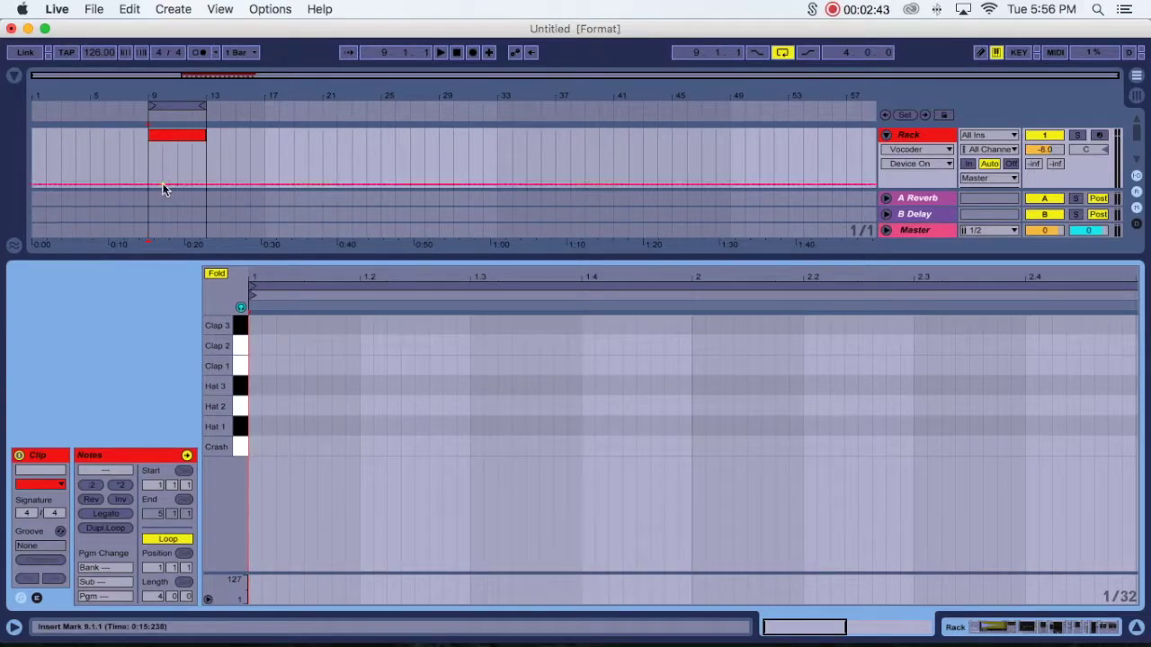
scroll(258, 369, right, 1)
click(262, 447)
drag(255, 447, 345, 446)
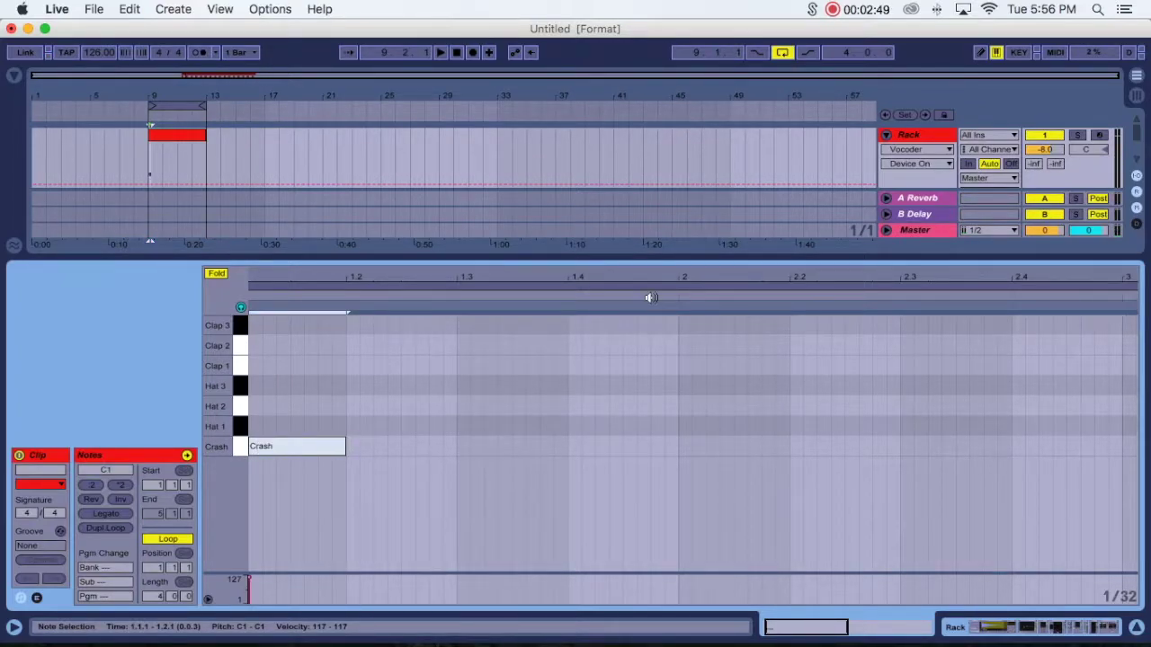
key(space)
key(space)
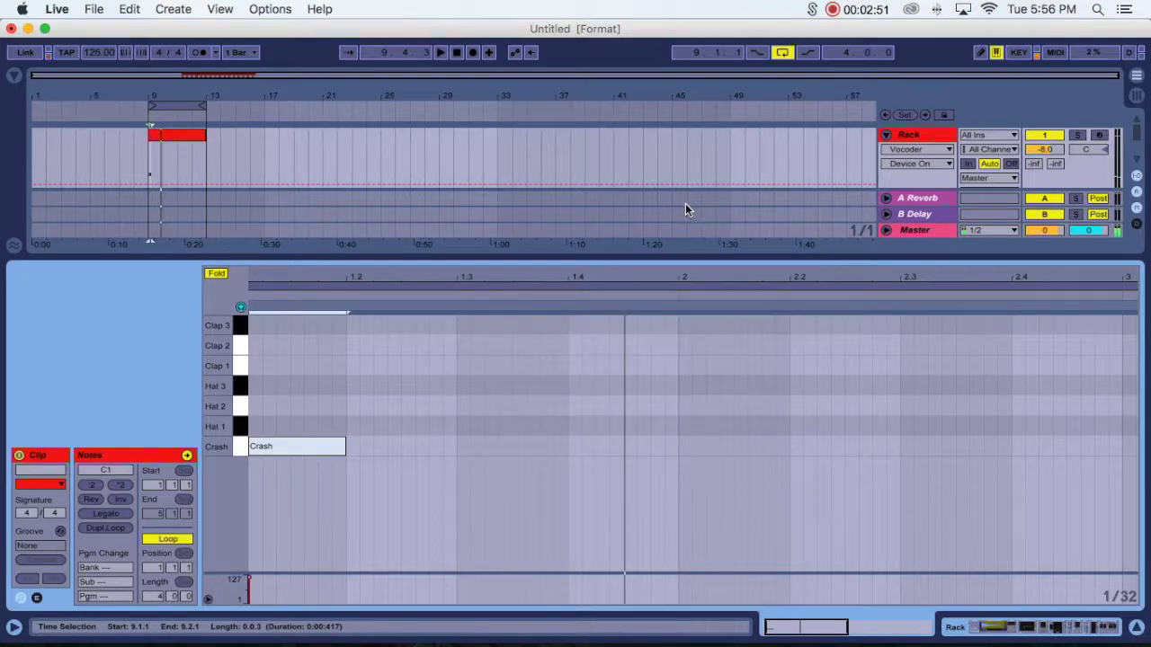
- Add short Clap 3 and Clap 2 notes on beats 1.2 and 1.4 and play the pattern
click(241, 329)
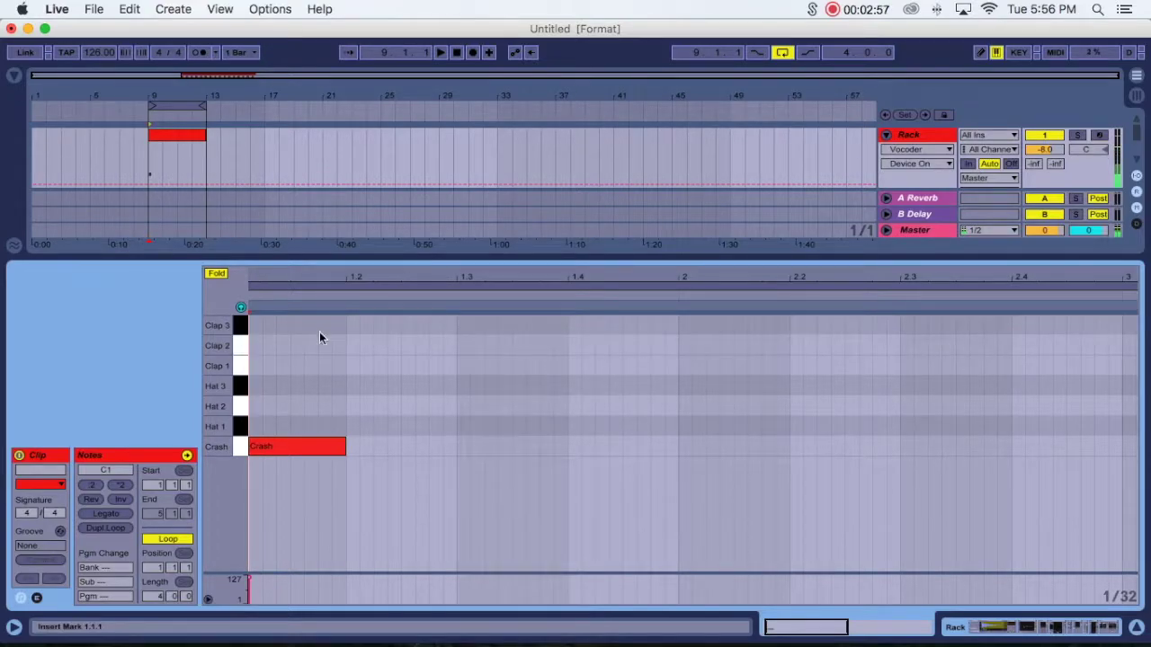
double_click(353, 324)
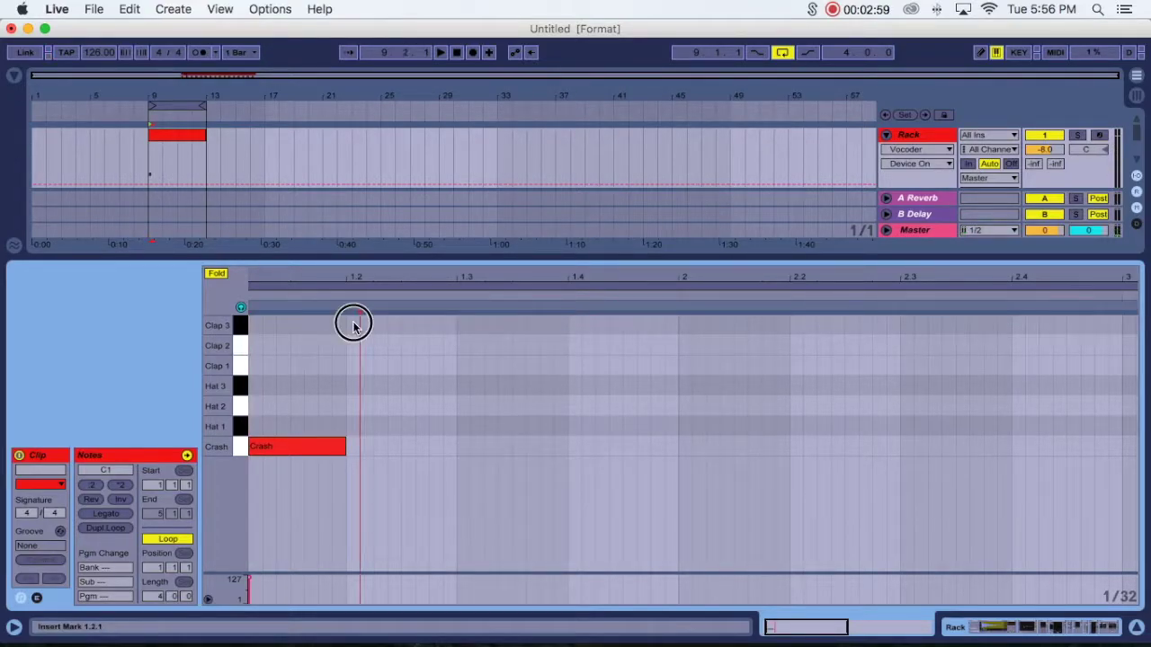
double_click(354, 347)
double_click(574, 323)
double_click(575, 346)
key(space)
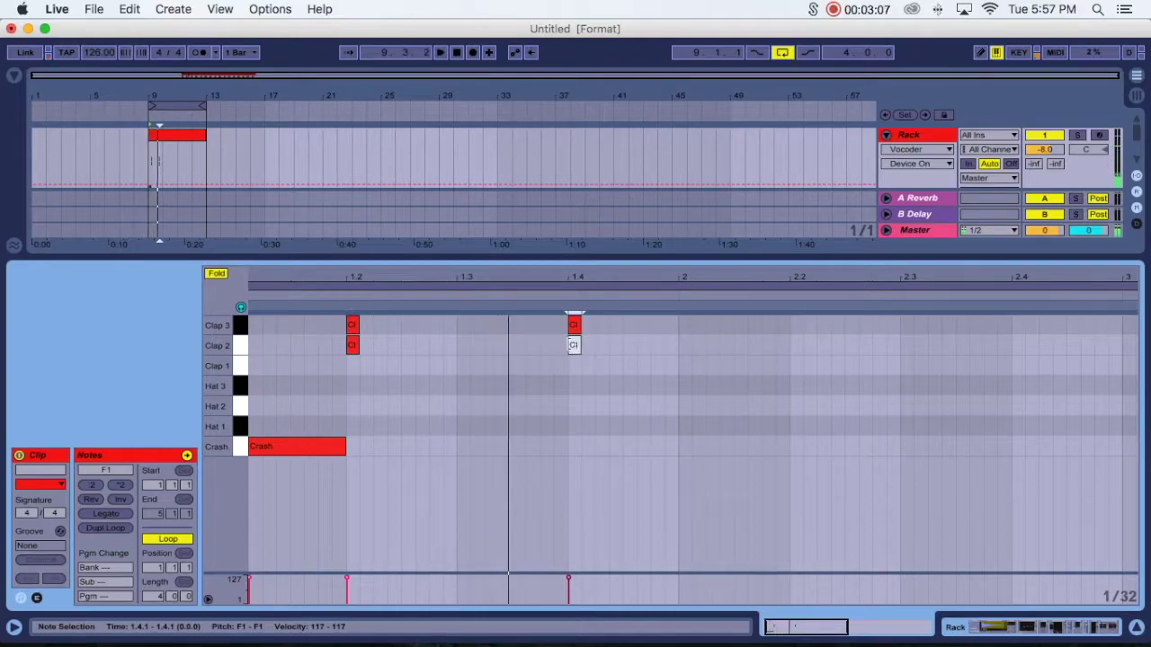
- Replace the Clap 3 and Clap 2 notes on beat 1.4 with duplicates of the pair on beat 1.2
drag(351, 278, 382, 332)
drag(359, 278, 415, 310)
click(340, 328)
drag(513, 316, 452, 353)
key(Delete)
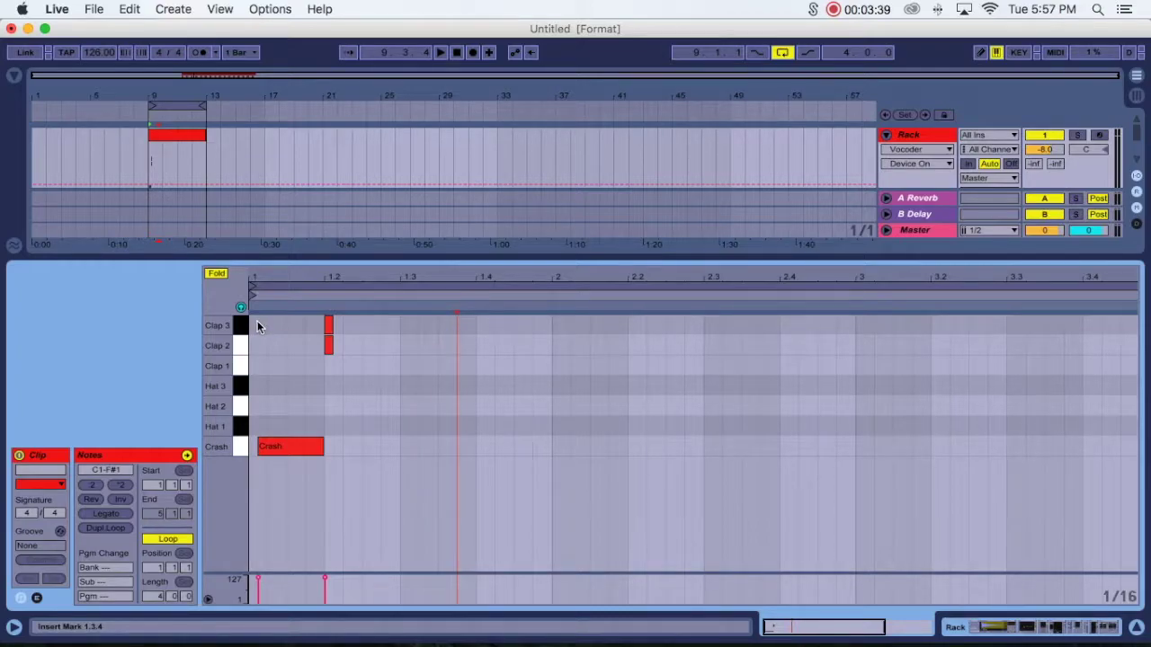
drag(257, 321, 393, 364)
key(super+d)
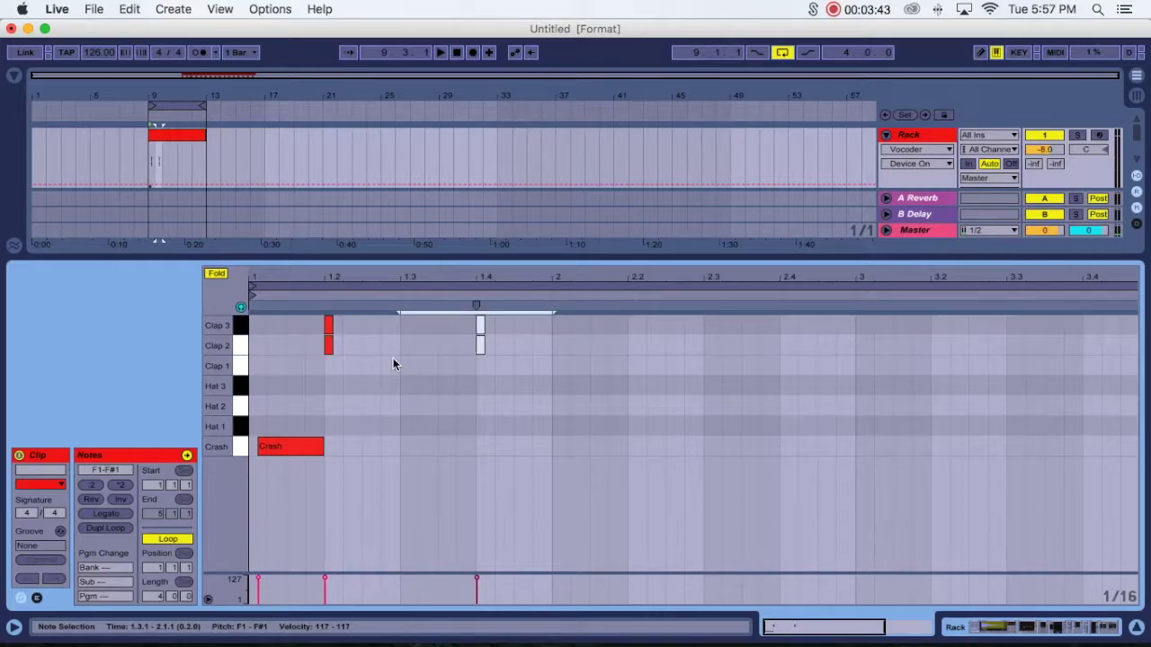
- Move the Crash note back to the exact start of bar 1 and check the pattern in playback
click(255, 320)
key(space)
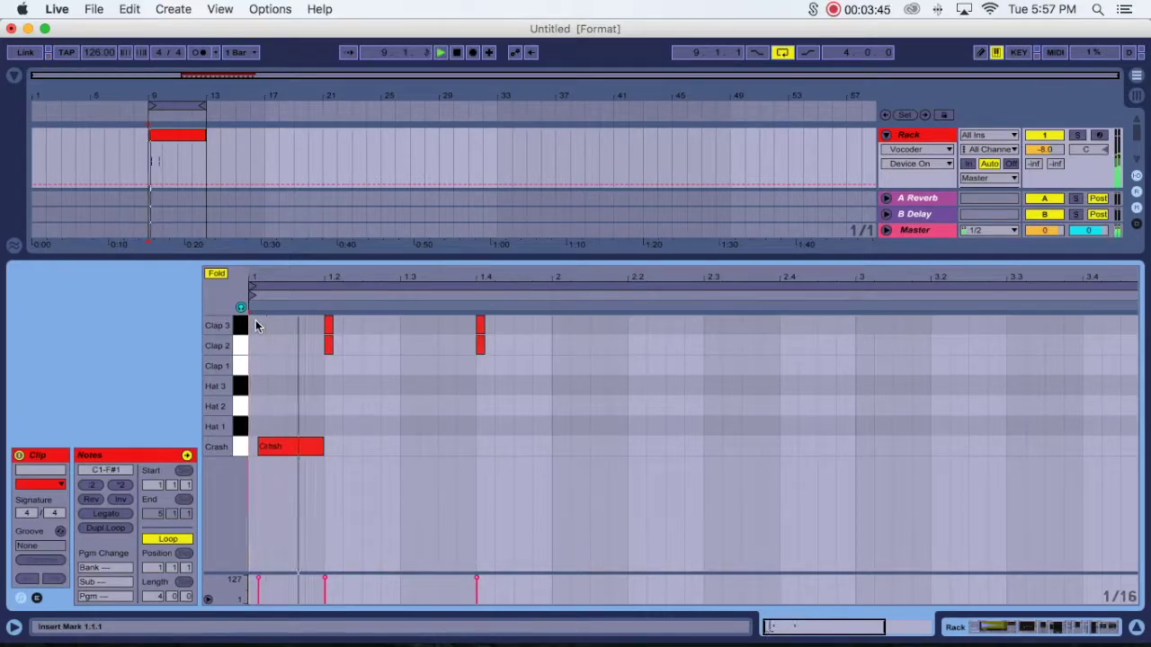
key(space)
drag(296, 444, 323, 441)
key(space)
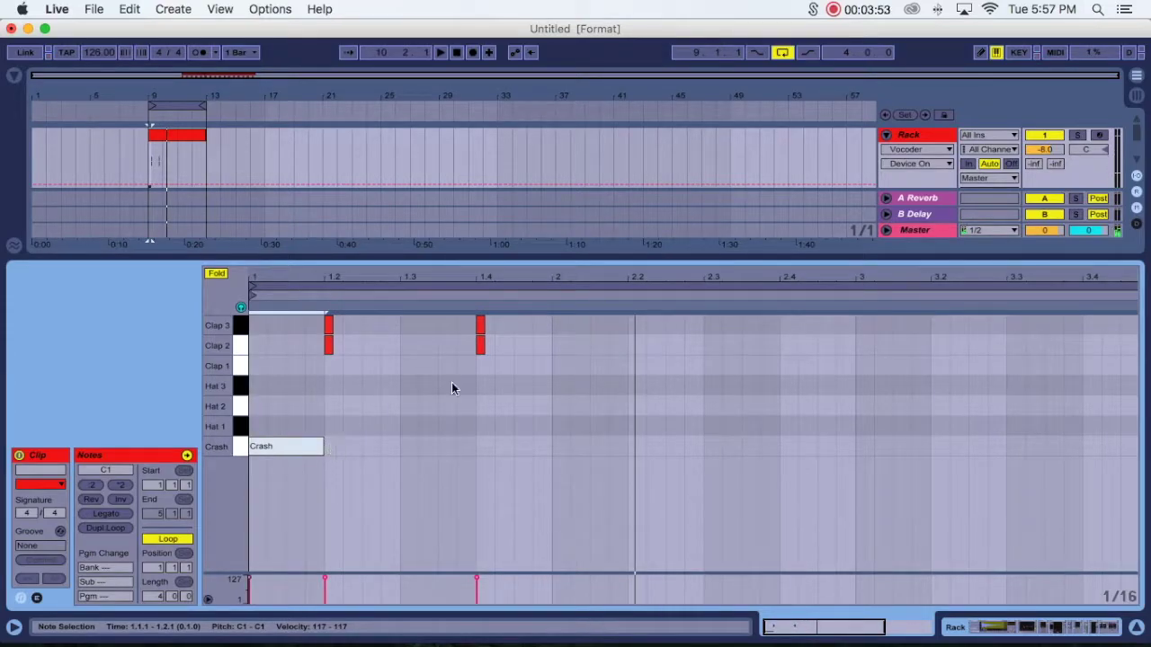
key(space)
- Duplicate the first bar's Clap 3 and Clap 2 notes across bars 2, 3 and 4
drag(551, 315, 252, 351)
key(super+d)
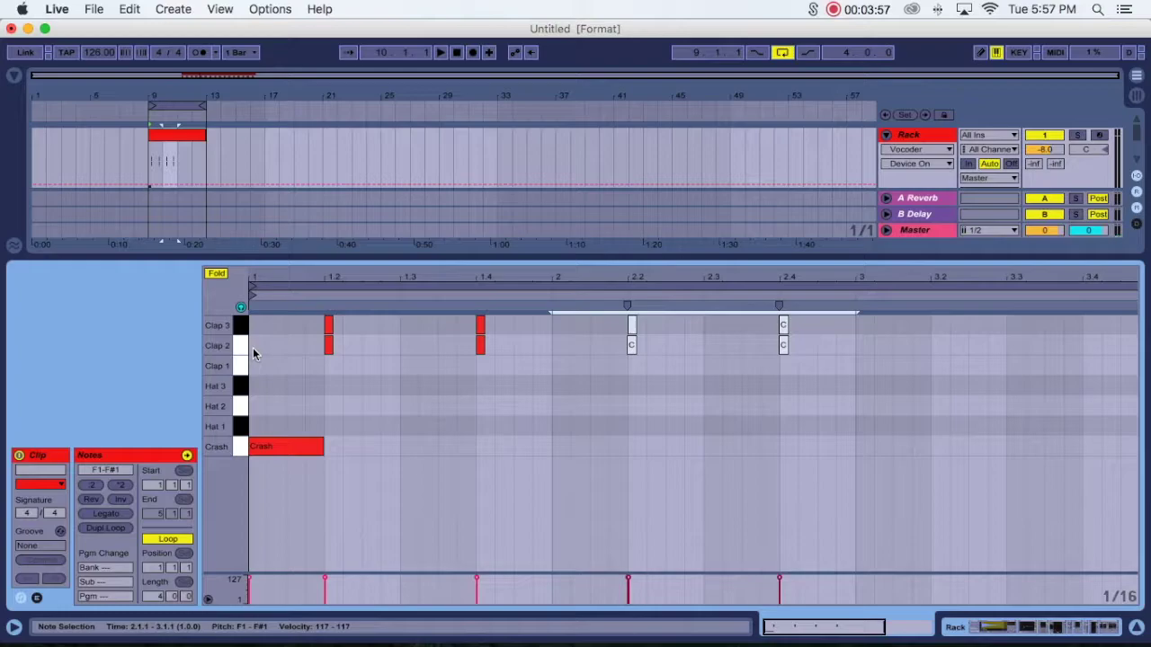
key(super+d)
key(super+d)
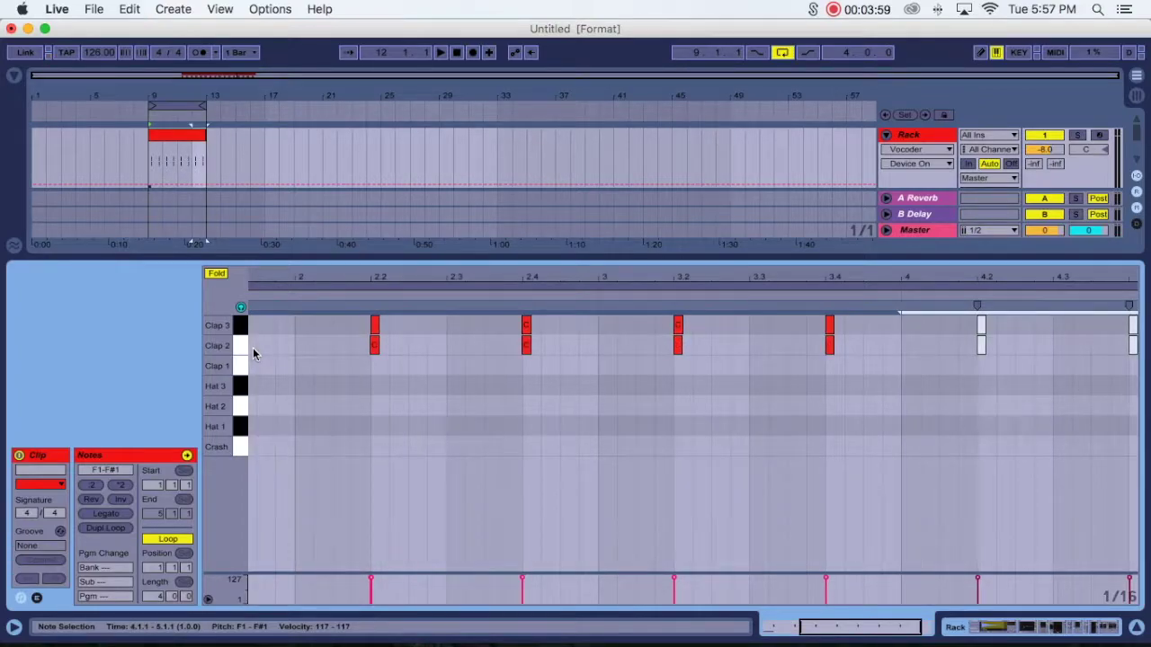
- Add Hat 3 and Hat 2 notes at 1.1.3, and Hat 3, Hat 2 and Hat 1 notes at 1.2.3
drag(322, 272, 493, 273)
drag(302, 279, 313, 360)
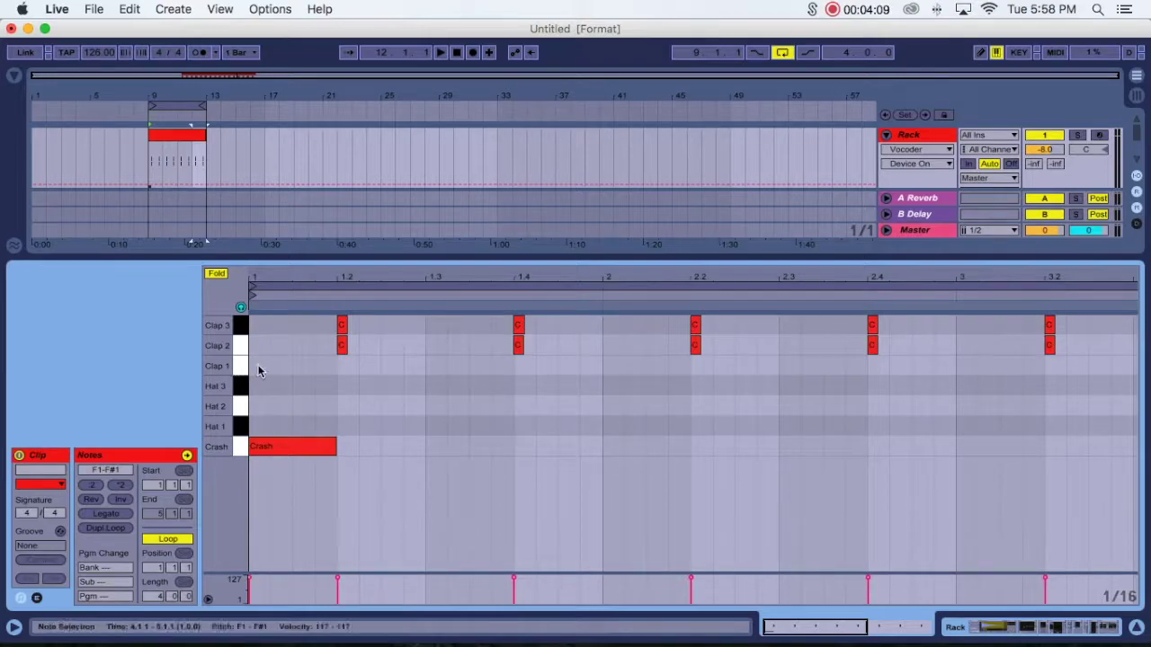
double_click(281, 367)
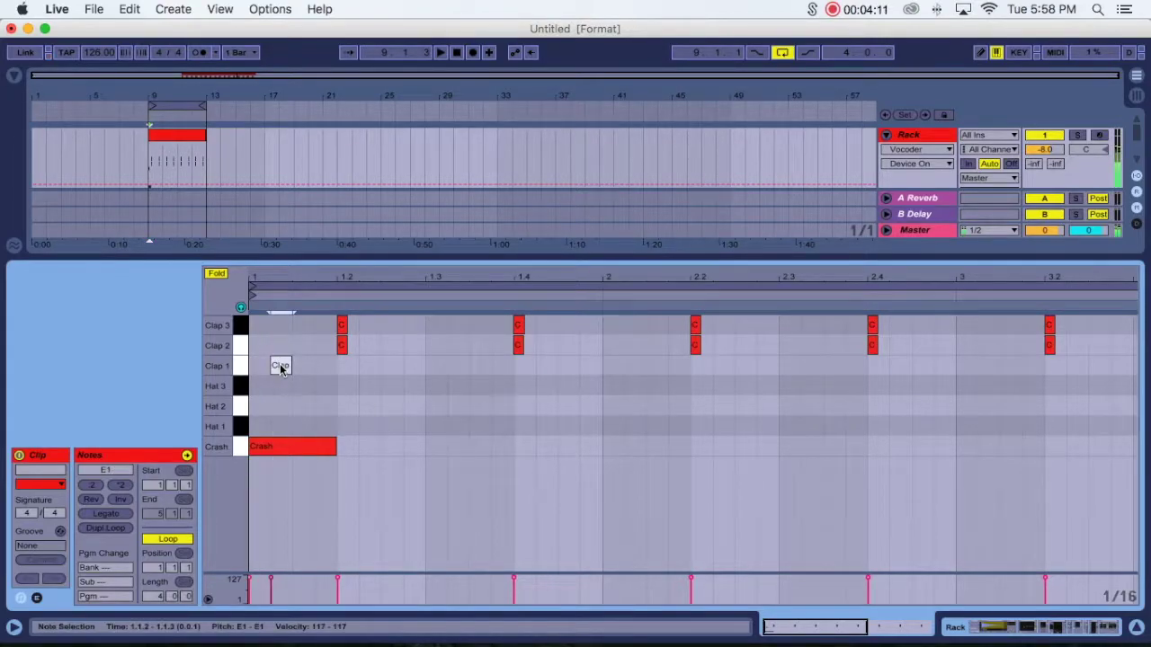
mouse_move(284, 367)
mouse_down()
mouse_move(303, 365)
mouse_move(300, 385)
mouse_up()
double_click(301, 385)
double_click(300, 386)
drag(300, 386, 301, 405)
double_click(396, 386)
double_click(401, 405)
double_click(396, 422)
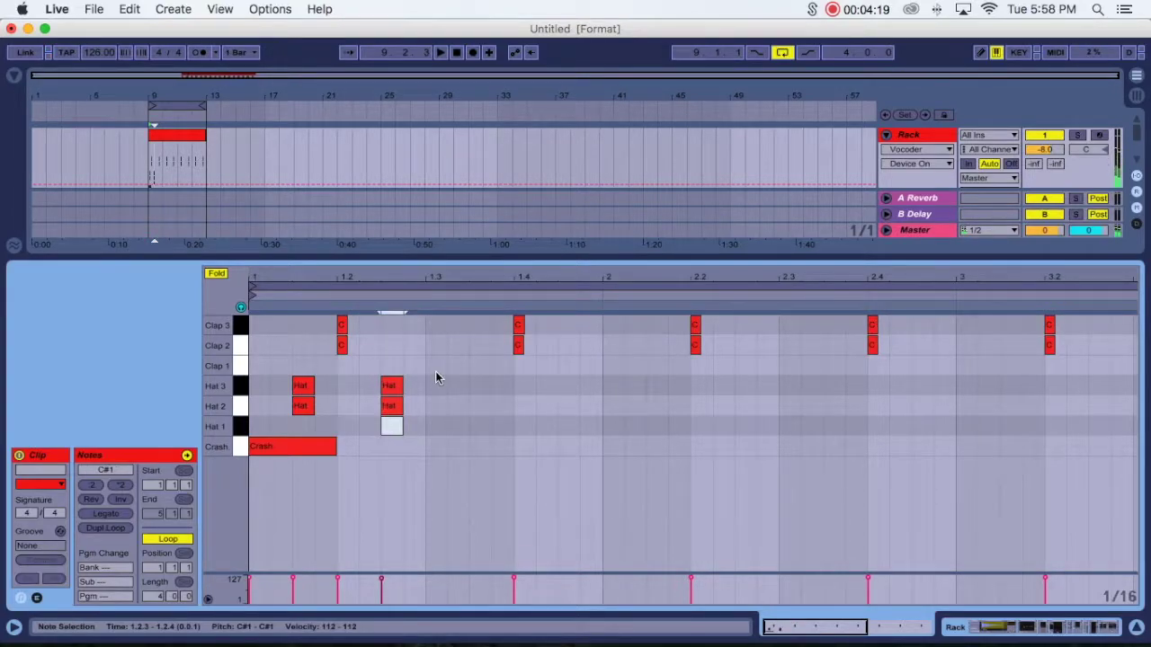
- Duplicate the hat notes of beats 1.1 and 1.2 onto beats 1.3 and 1.4
drag(420, 368, 260, 437)
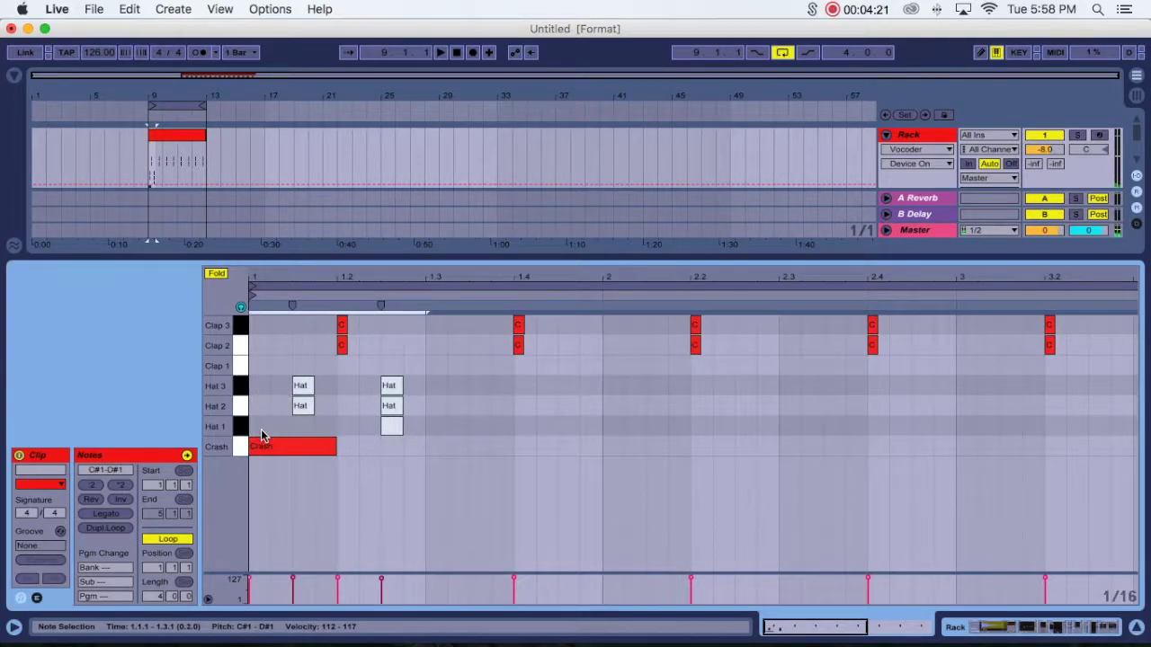
key(super+d)
click(309, 410)
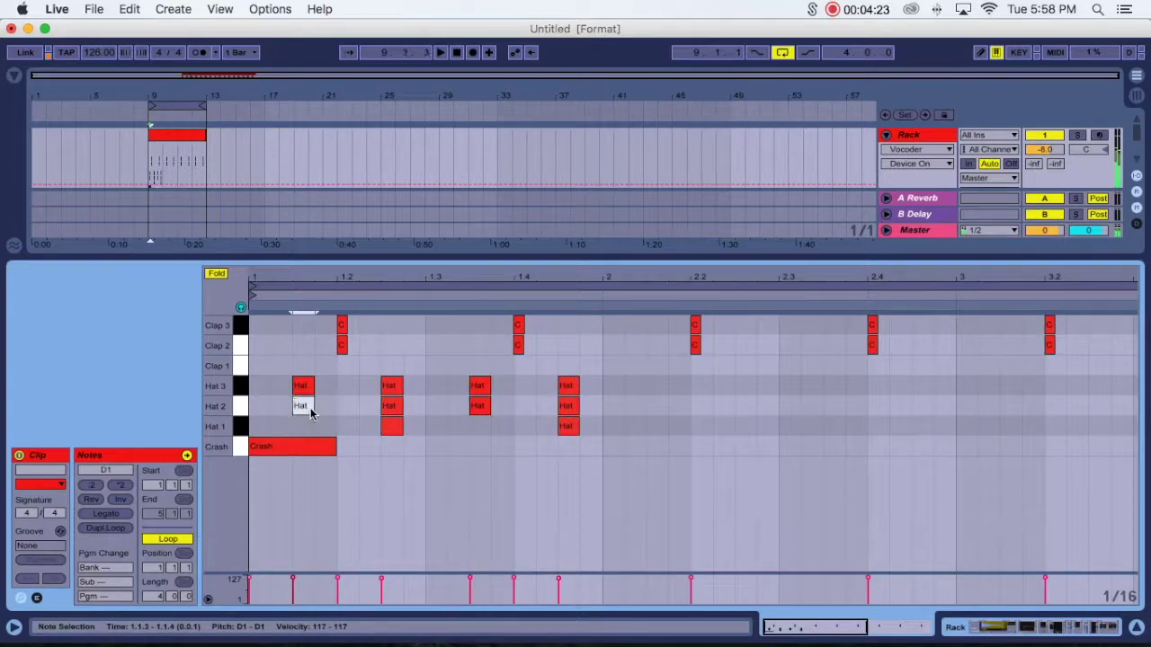
- Lower the velocity of Hat 2 at 1.2.3 to about 42, and soften the Hat 3 and Hat 2 notes at 1.4.3
click(384, 409)
drag(380, 592, 380, 585)
drag(559, 580, 569, 550)
click(568, 388)
drag(558, 580, 559, 589)
- Shift the three hat notes at 1.4.3 slightly late, off the grid, and play the pattern from the start
shift+click(568, 405)
shift+click(567, 426)
drag(567, 403, 576, 410)
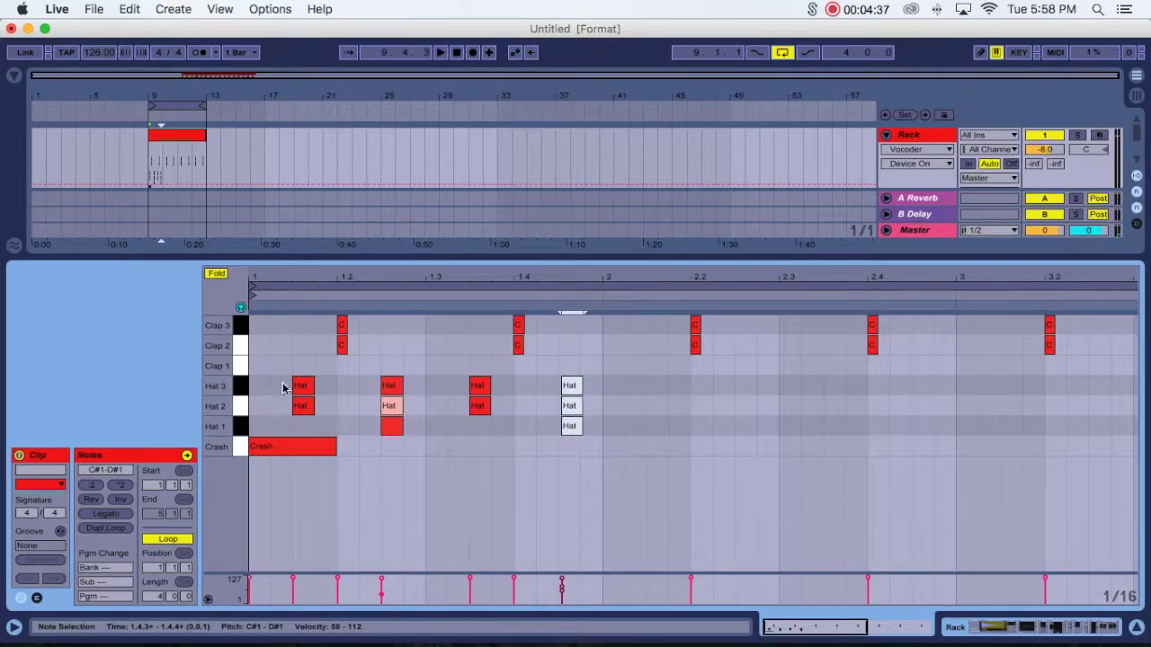
drag(568, 278, 550, 309)
drag(548, 387, 532, 384)
key(minus)
key(minus)
key(minus)
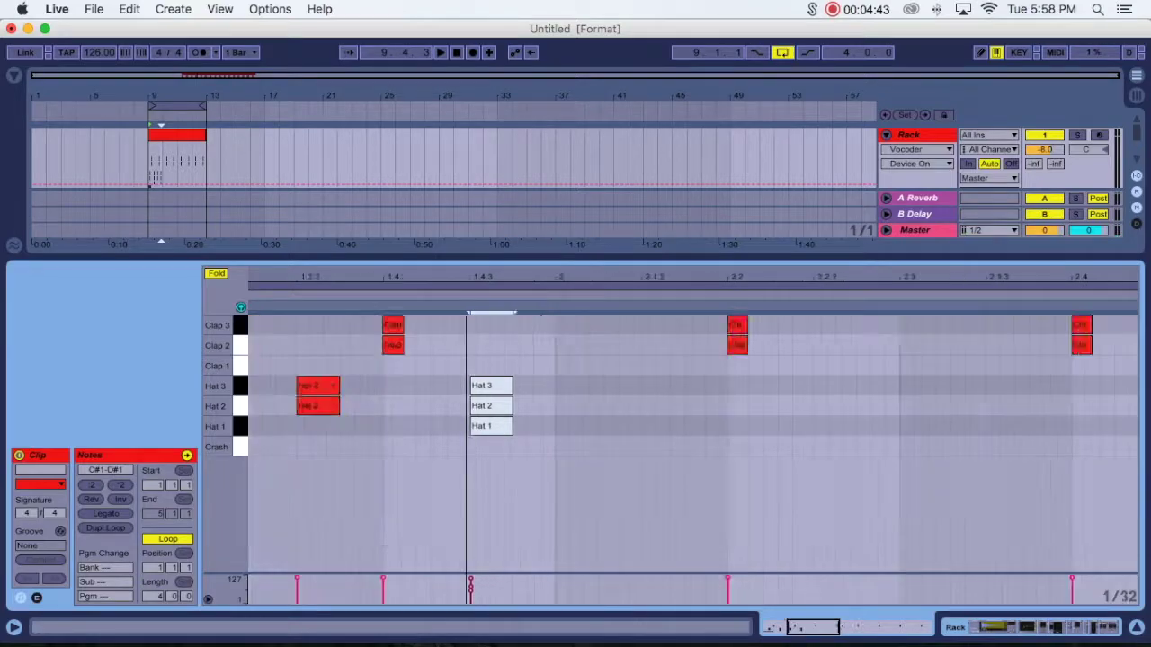
click(259, 400)
click(249, 386)
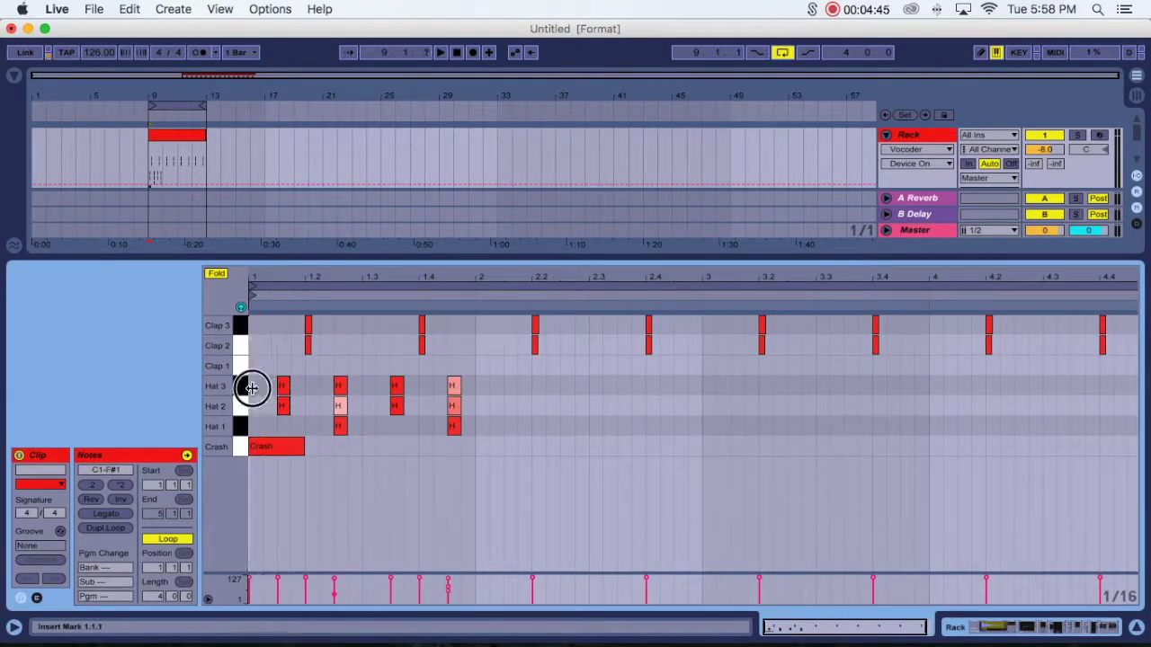
key(space)
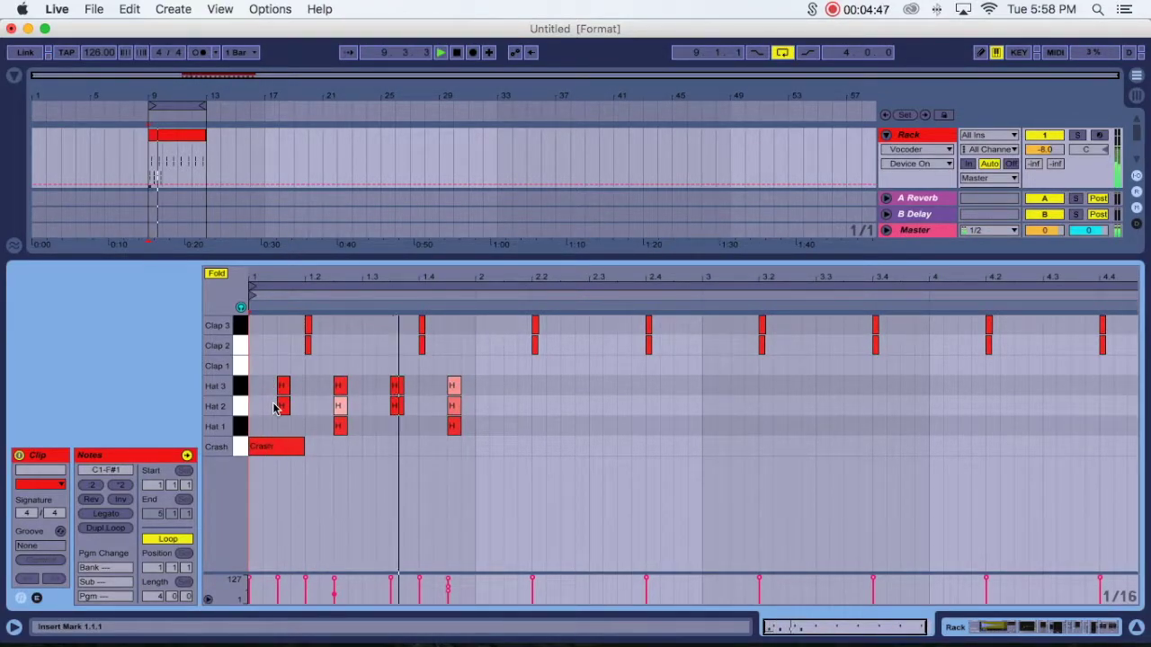
key(space)
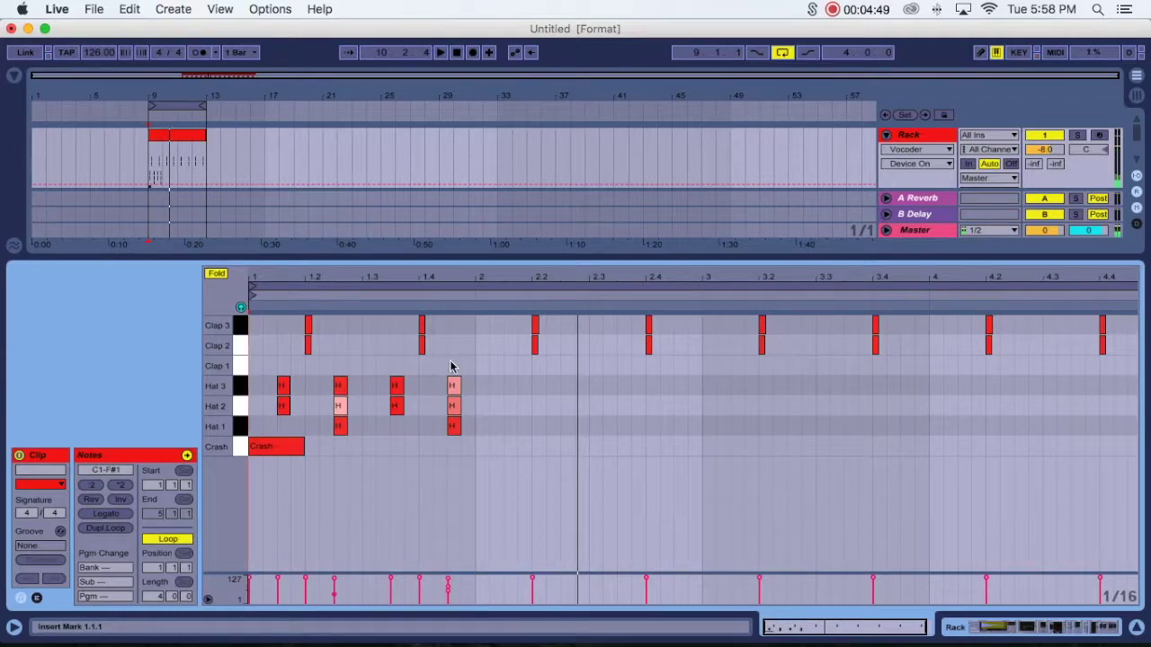
- Duplicate the first bar's hat pattern across bars 2, 3 and 4
drag(469, 369, 249, 419)
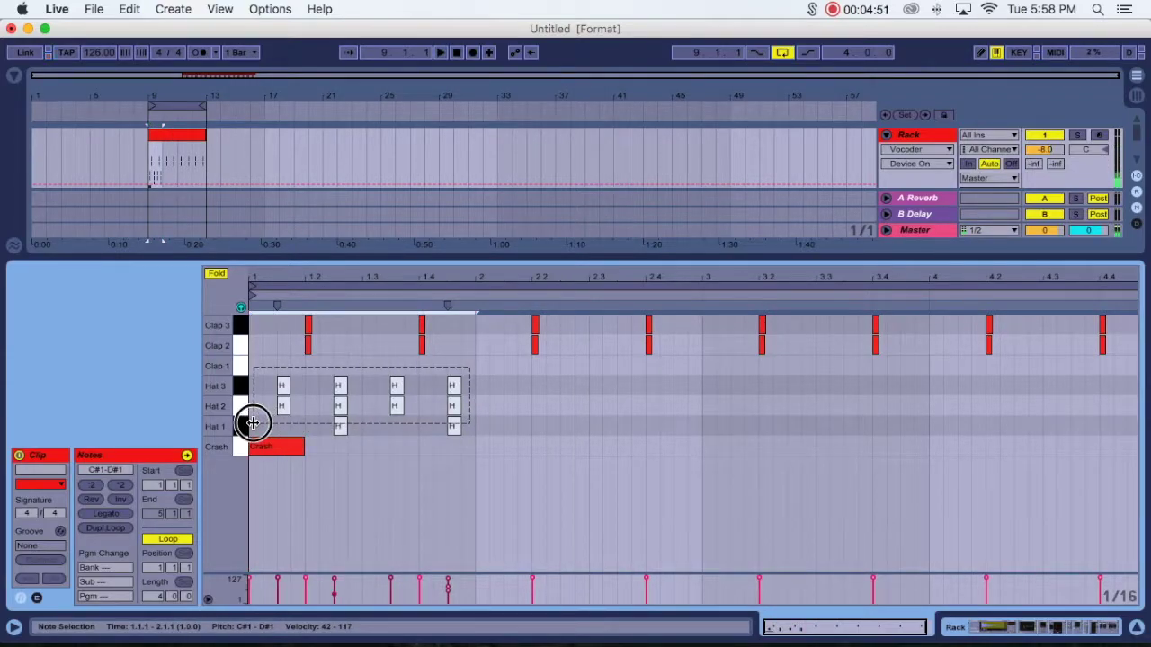
key(super+d)
key(super+d)
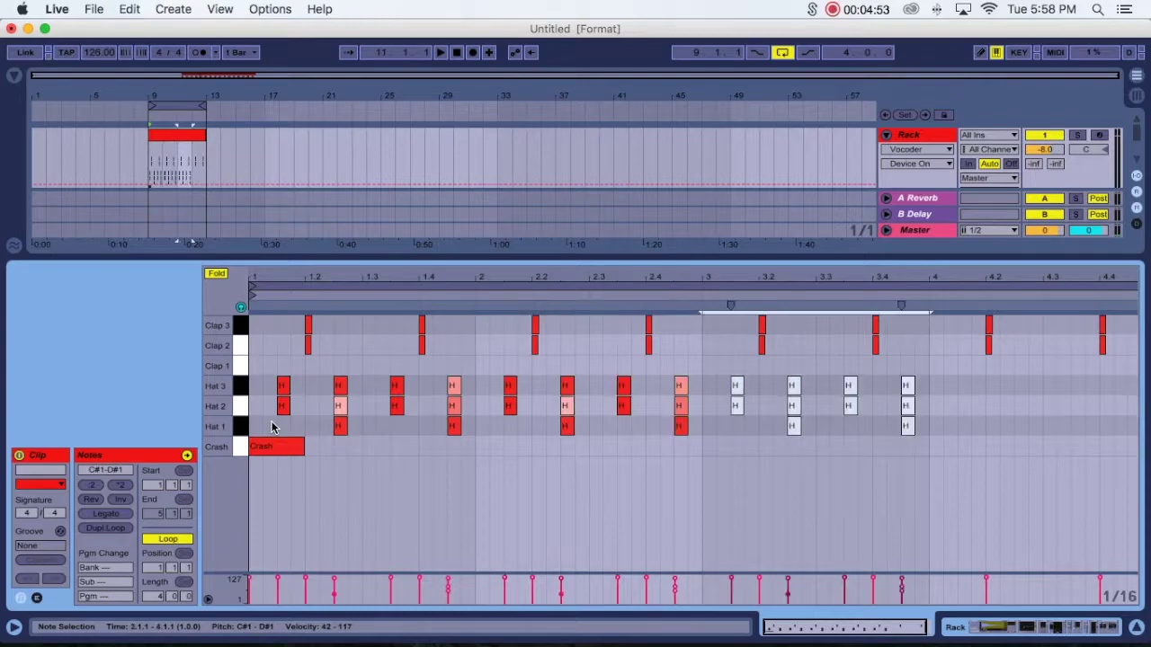
key(super+d)
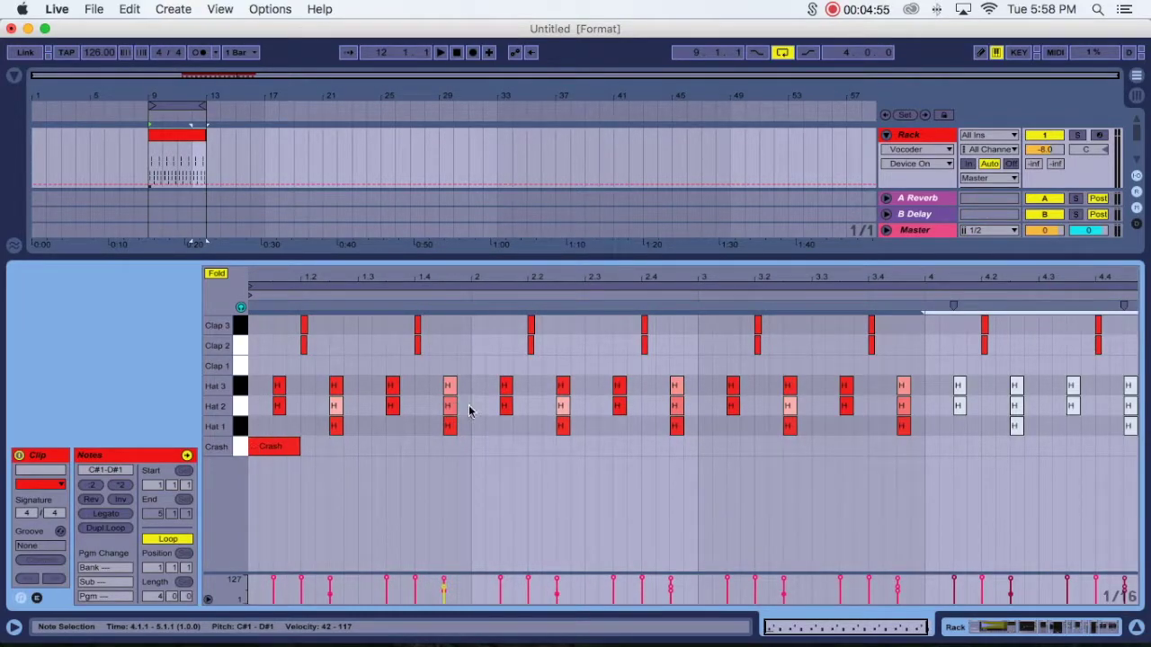
- Add quiet Hat 2 notes at the starts of bars 2, 3 and 4 with velocities 11, 13 and 15, and play them back
click(475, 409)
drag(480, 588, 479, 634)
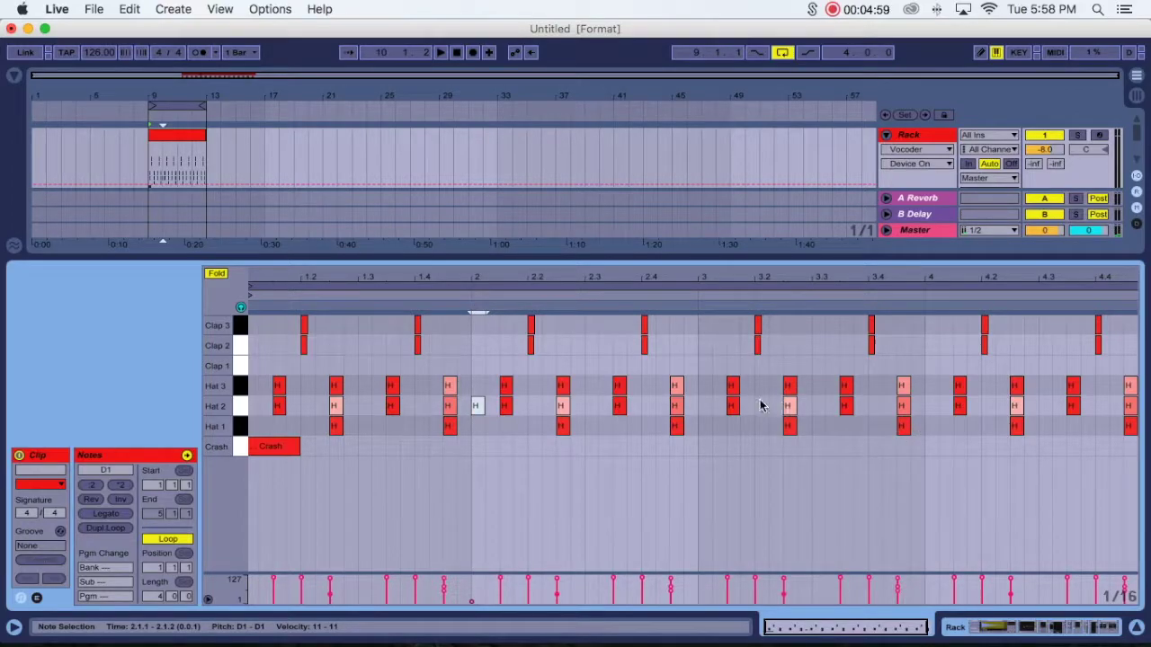
click(708, 409)
drag(699, 580, 699, 617)
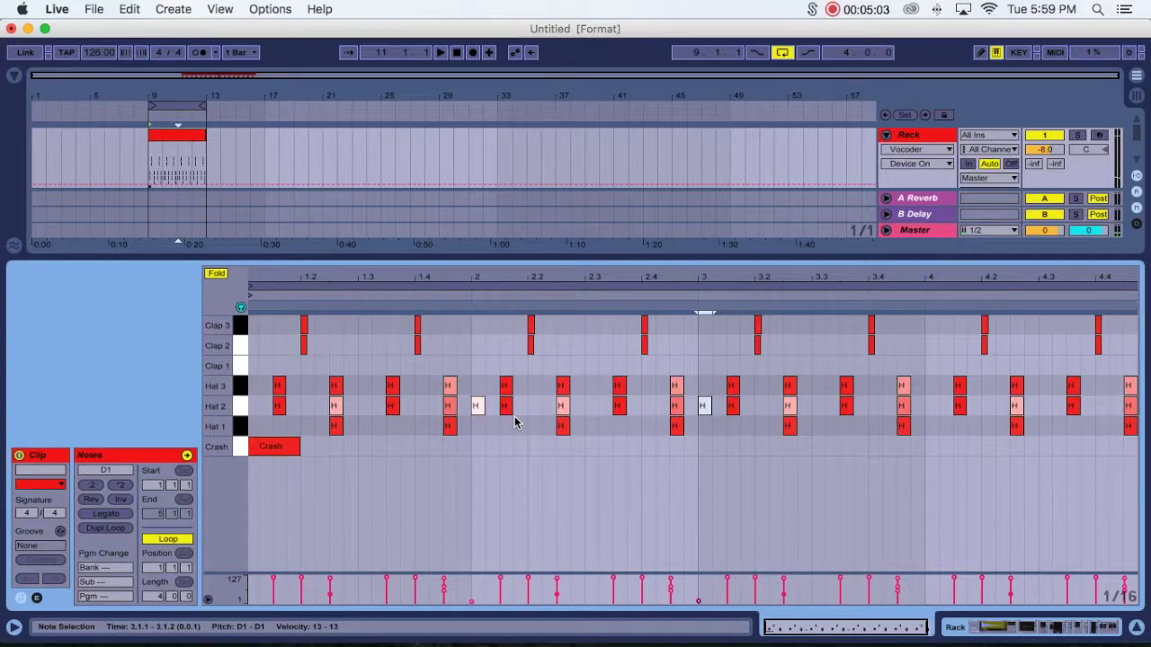
click(927, 410)
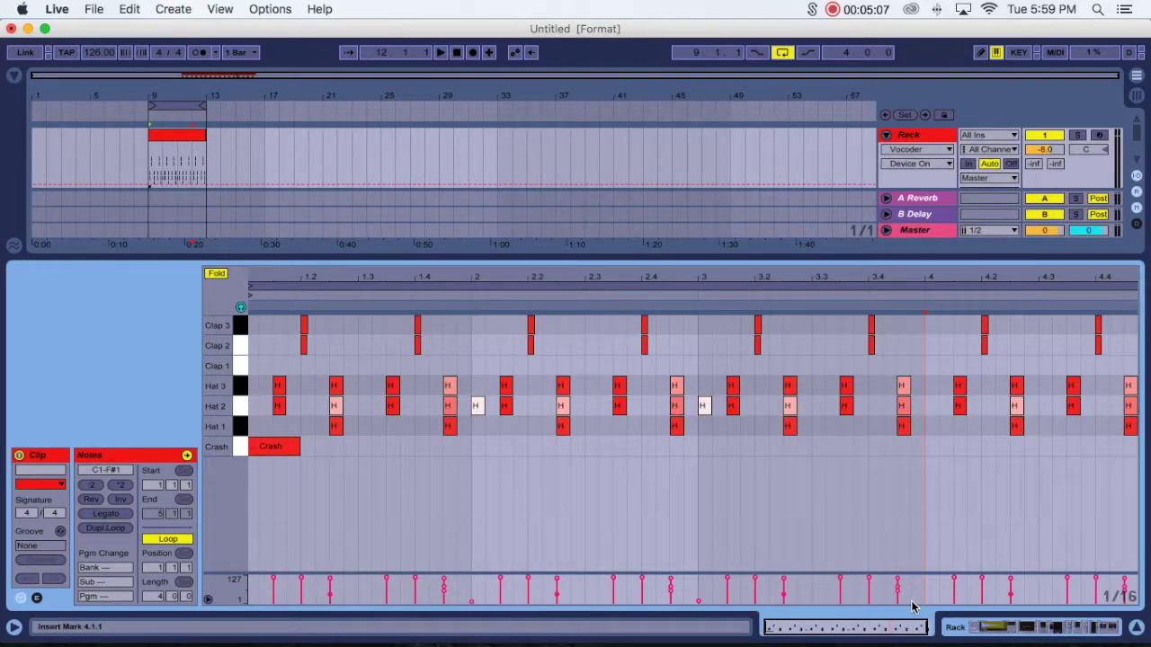
double_click(930, 407)
drag(930, 582, 926, 599)
key(space)
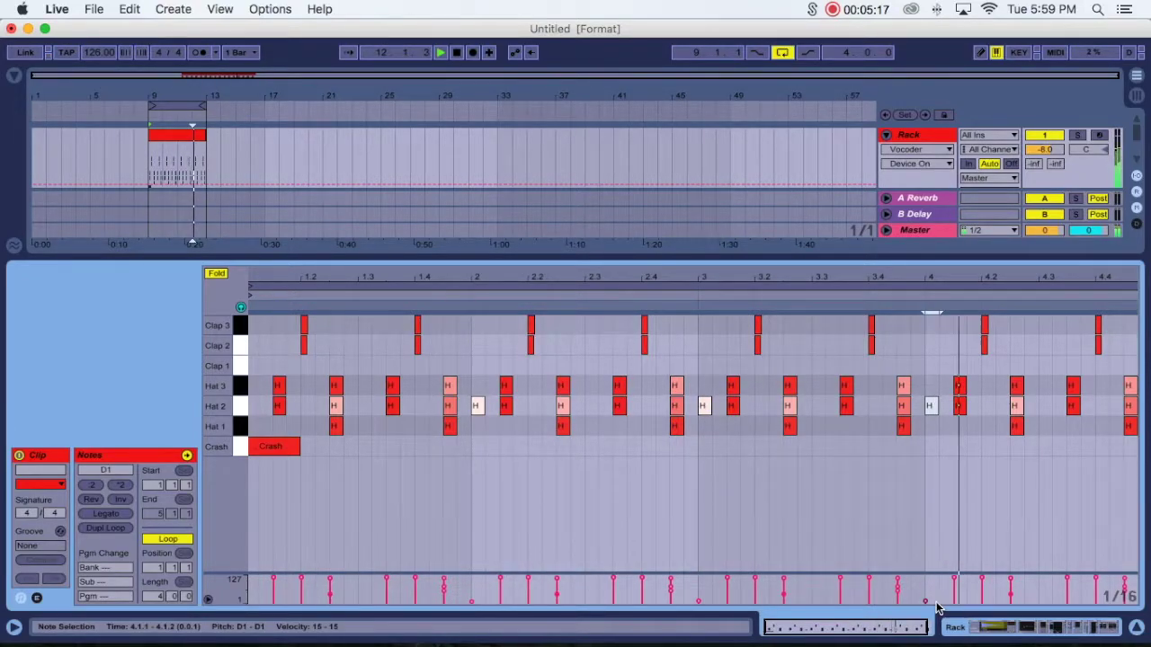
key(space)
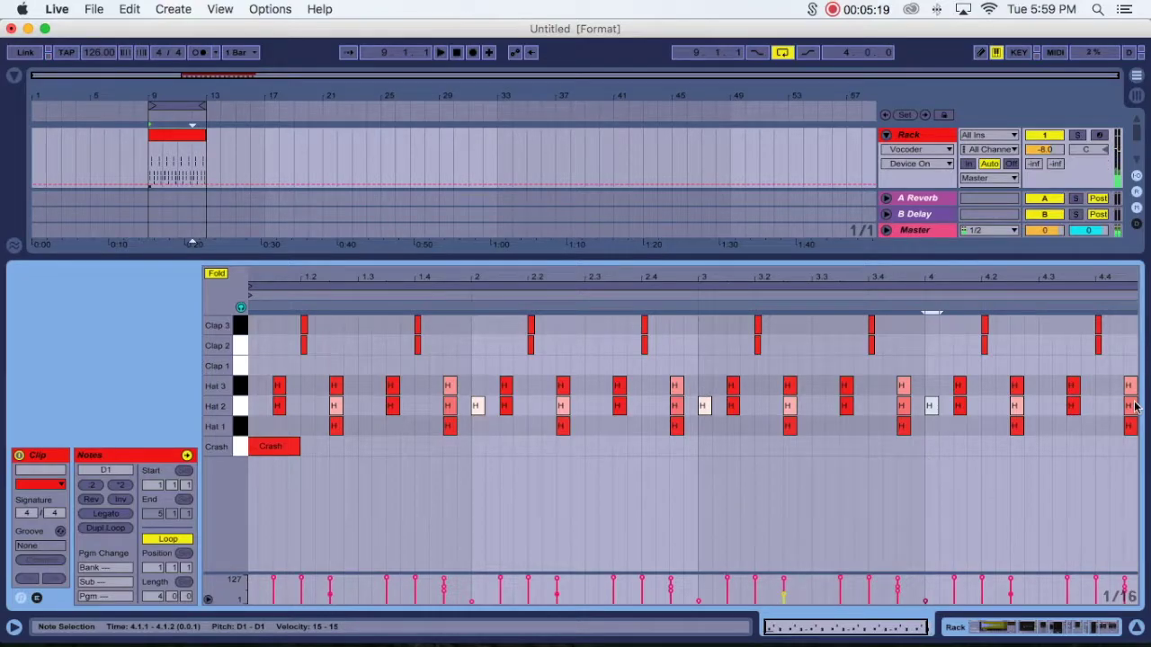
- Add an extra Clap 3 note at 1.2.4, just before beat 1.3
scroll(1105, 452, right, 1)
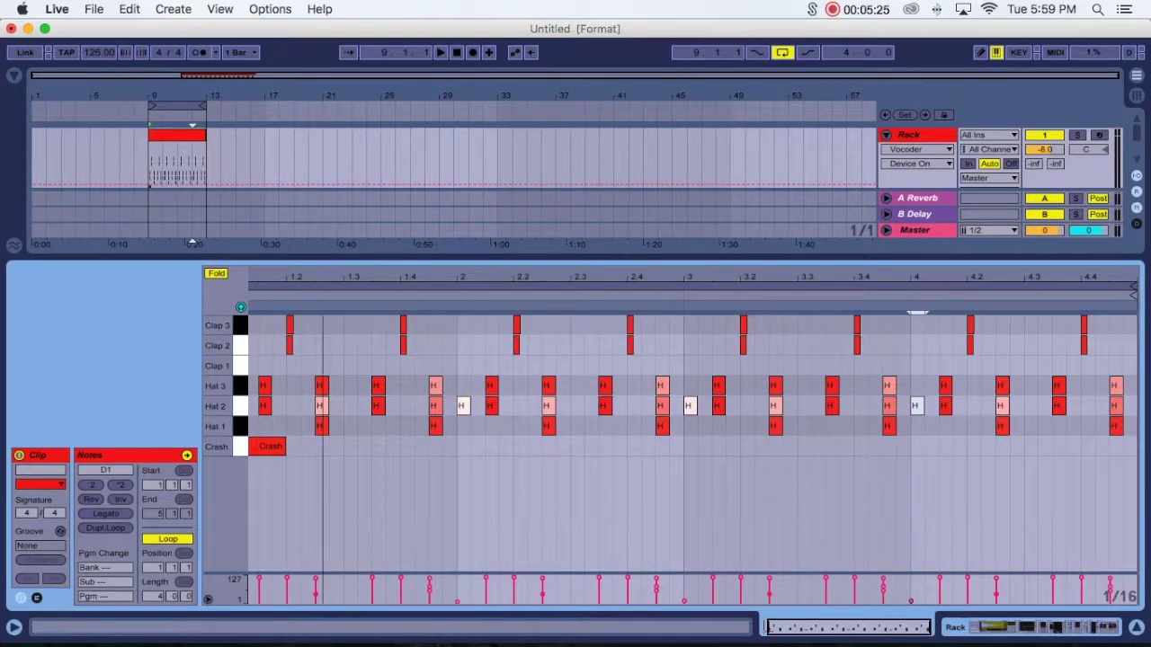
drag(322, 279, 322, 315)
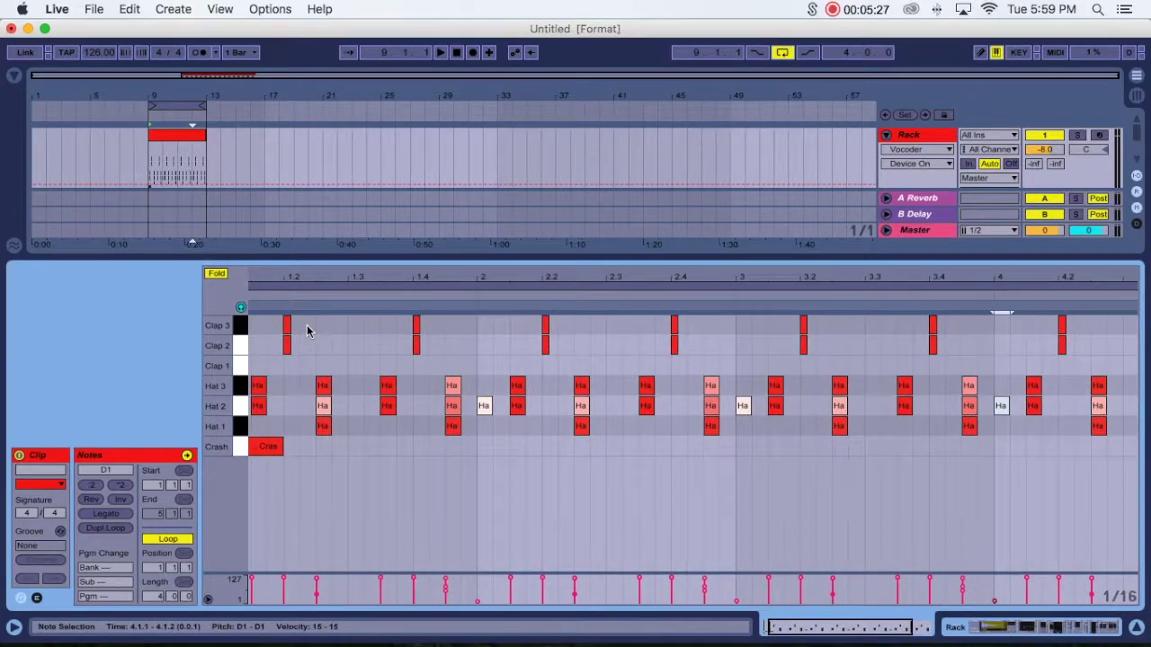
scroll(309, 329, left, 2)
double_click(367, 325)
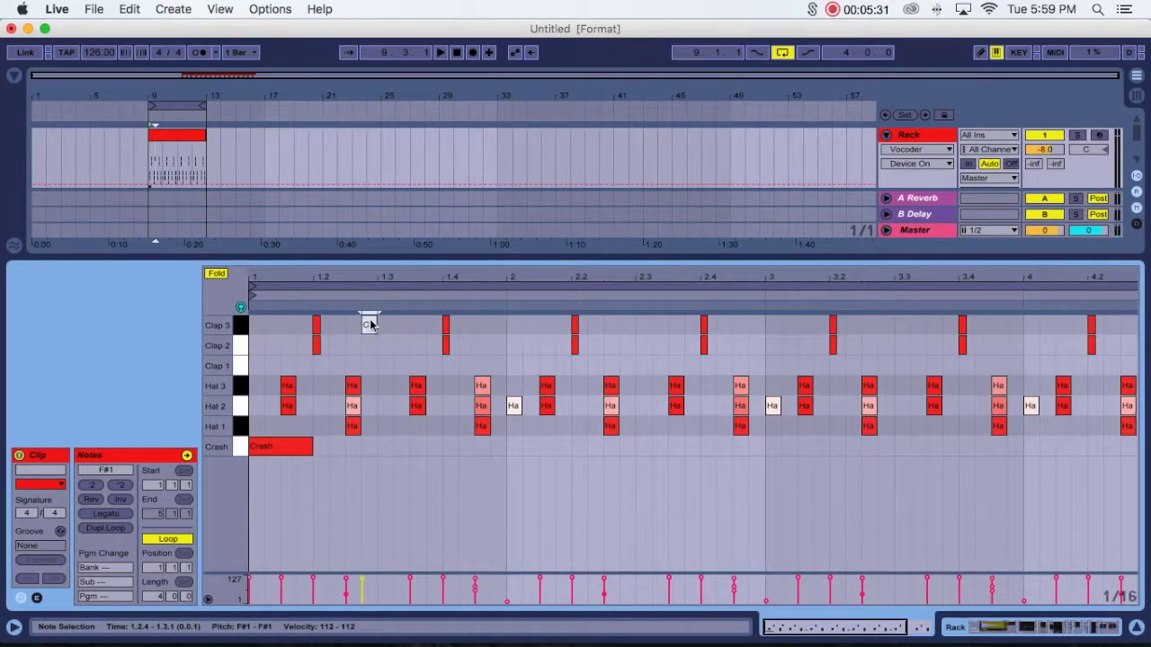
- Add a Clap 1 note at 1.3.2 and play the pattern from the first crash
double_click(400, 366)
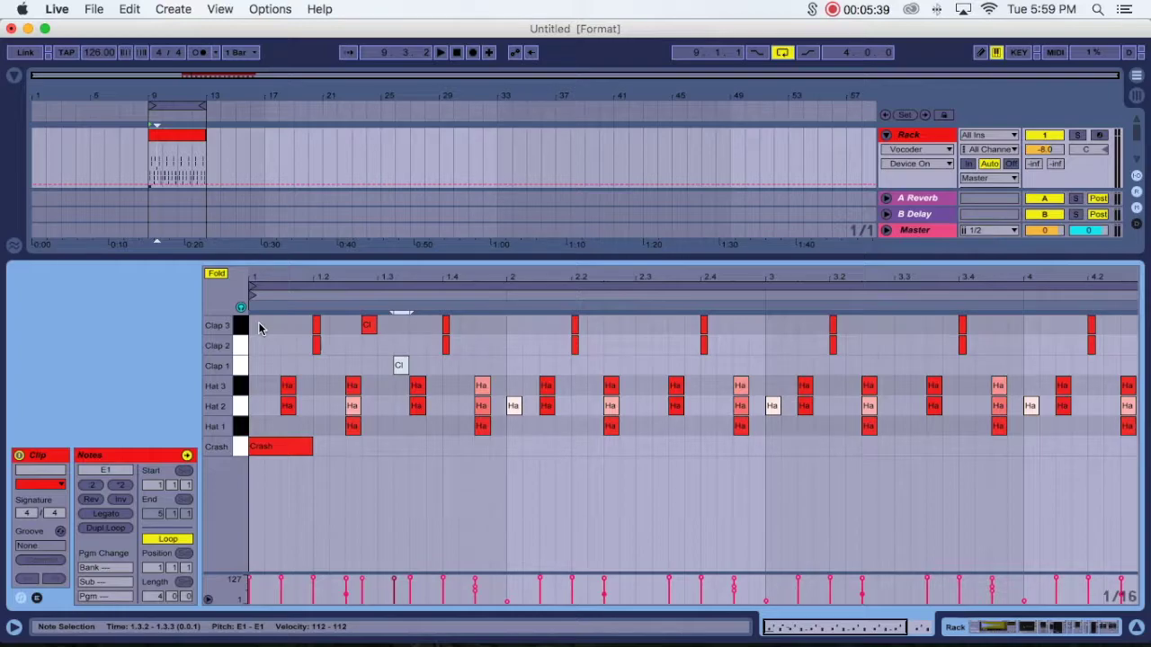
click(270, 447)
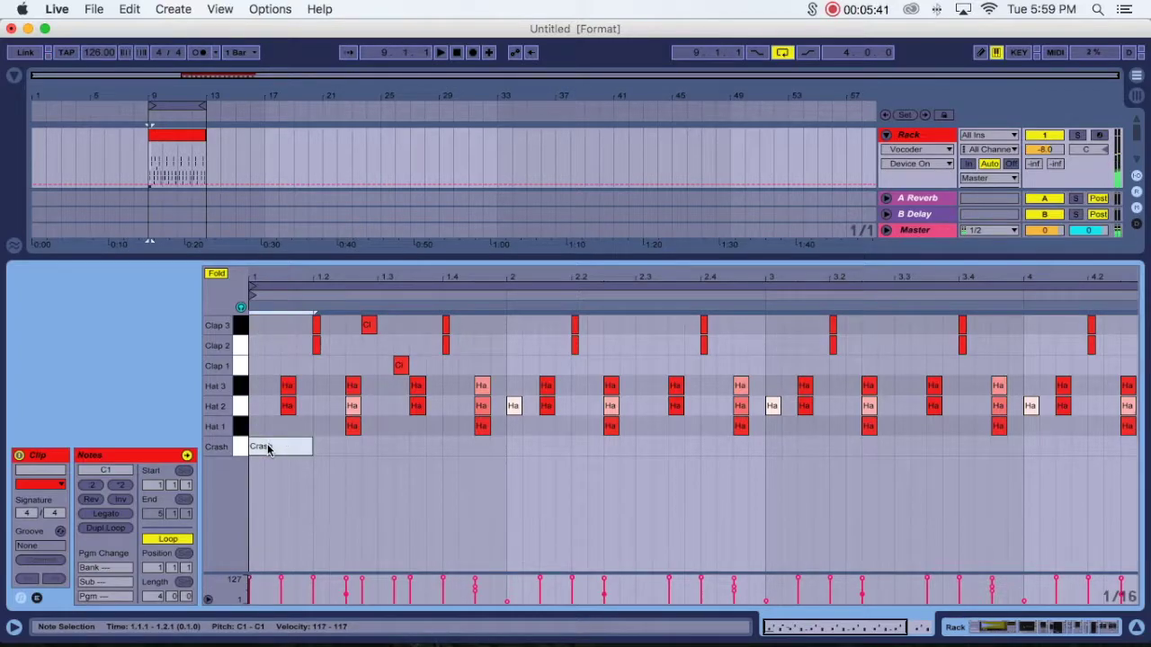
key(space)
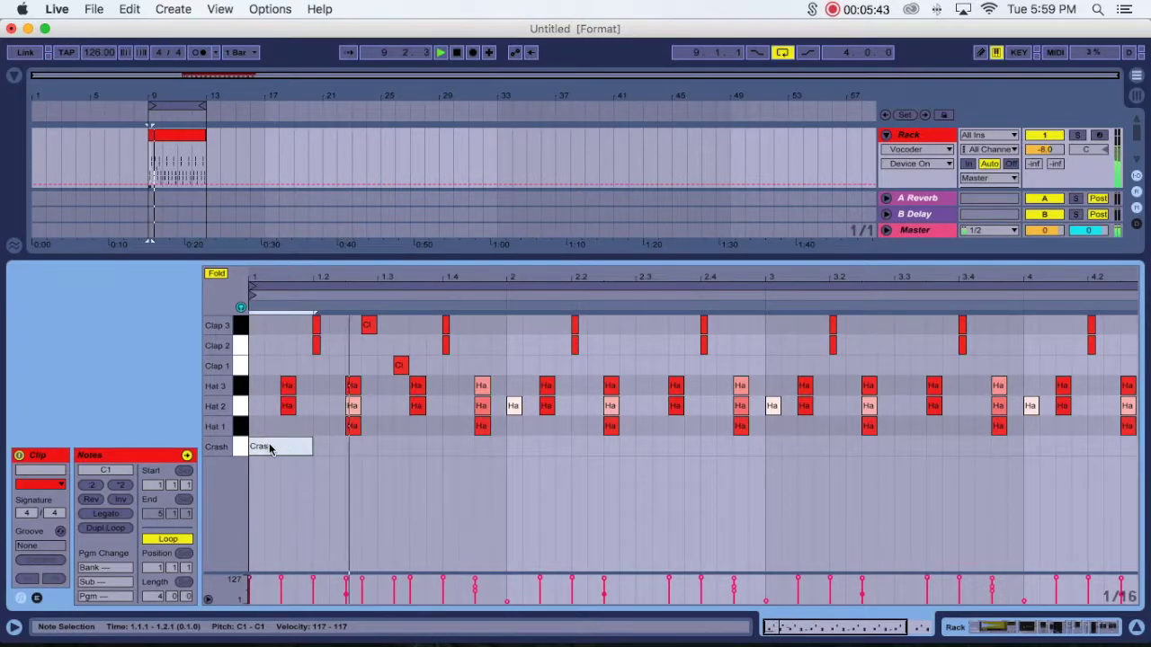
key(space)
- Duplicate the first bar's clap pattern across bars 2, 3 and 4
drag(504, 320, 252, 371)
key(super+d)
key(super+d)
key(super+d)
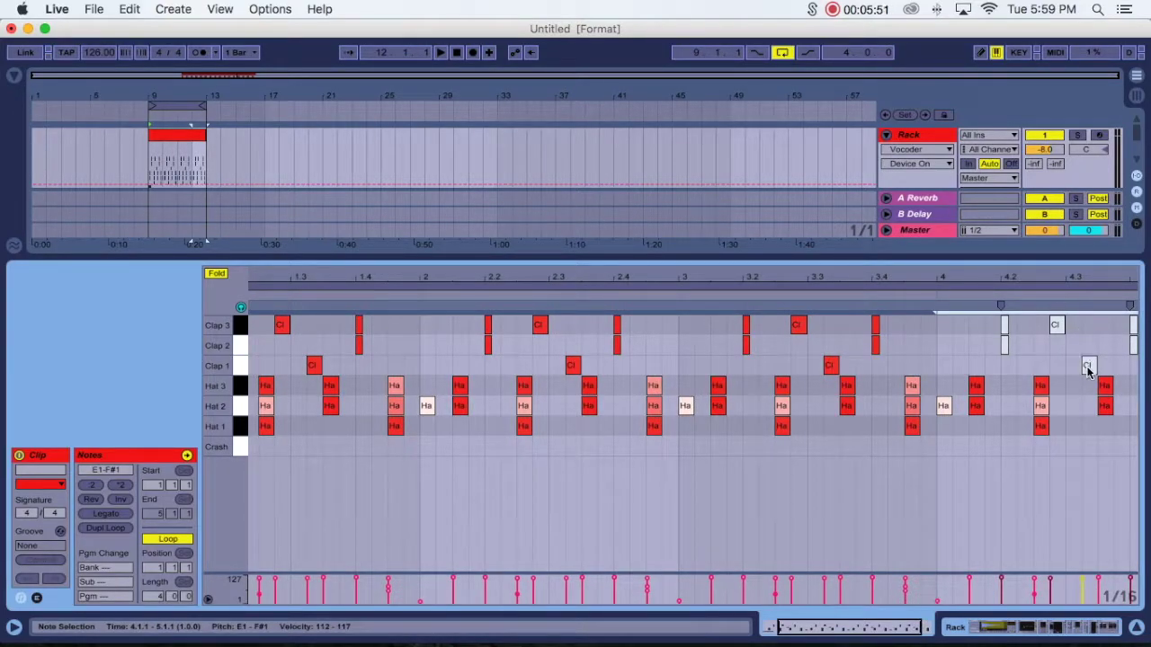
- Add four sixteenth-note crash hits from 4.4.1 to 4.4.4 and remove the Hat 2 note near 4.4.3
scroll(1090, 383, right, 2)
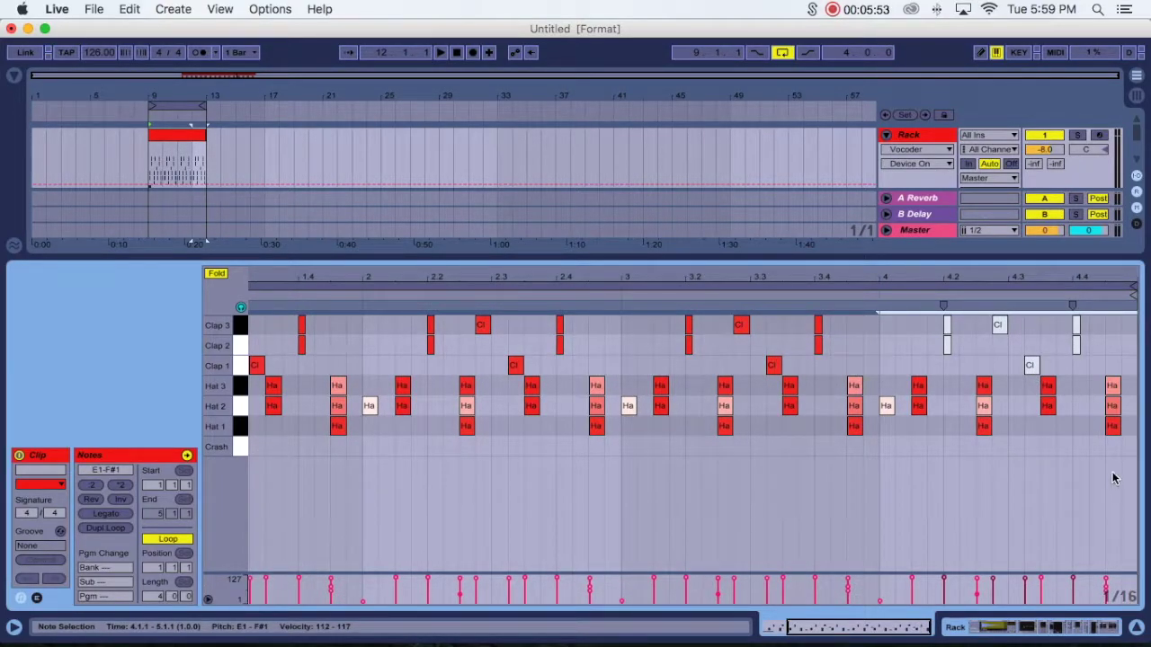
click(1082, 448)
click(1096, 448)
click(1113, 448)
mouse_move(1115, 447)
mouse_down()
mouse_move(1123, 441)
mouse_move(1081, 455)
mouse_move(1128, 447)
mouse_up()
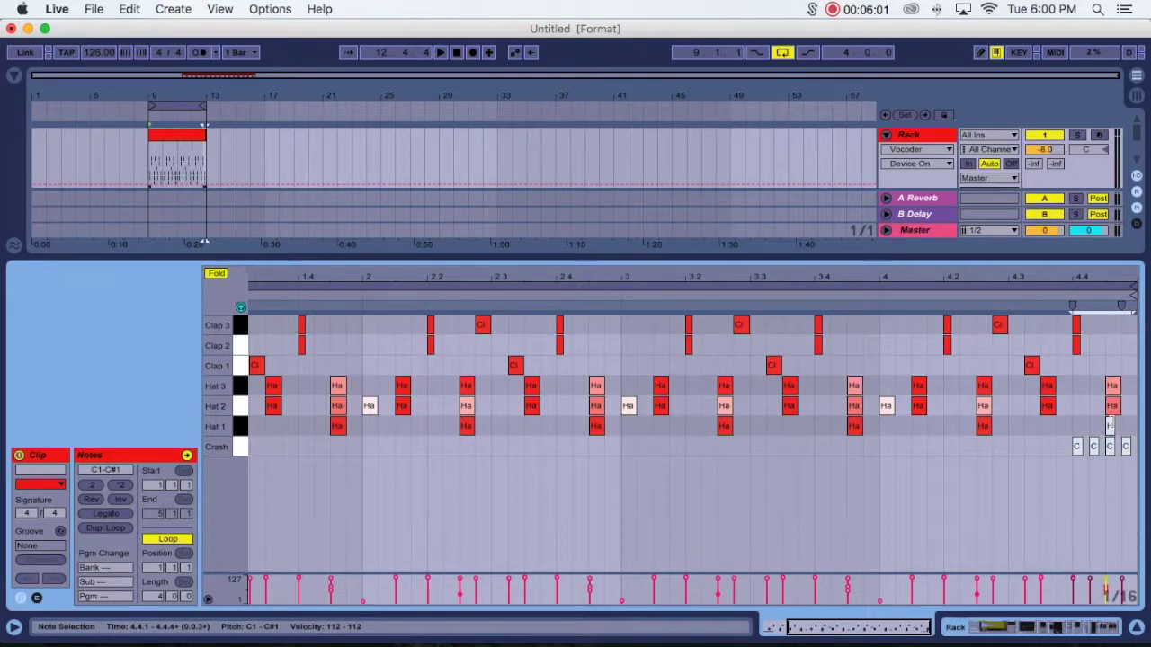
click(1112, 409)
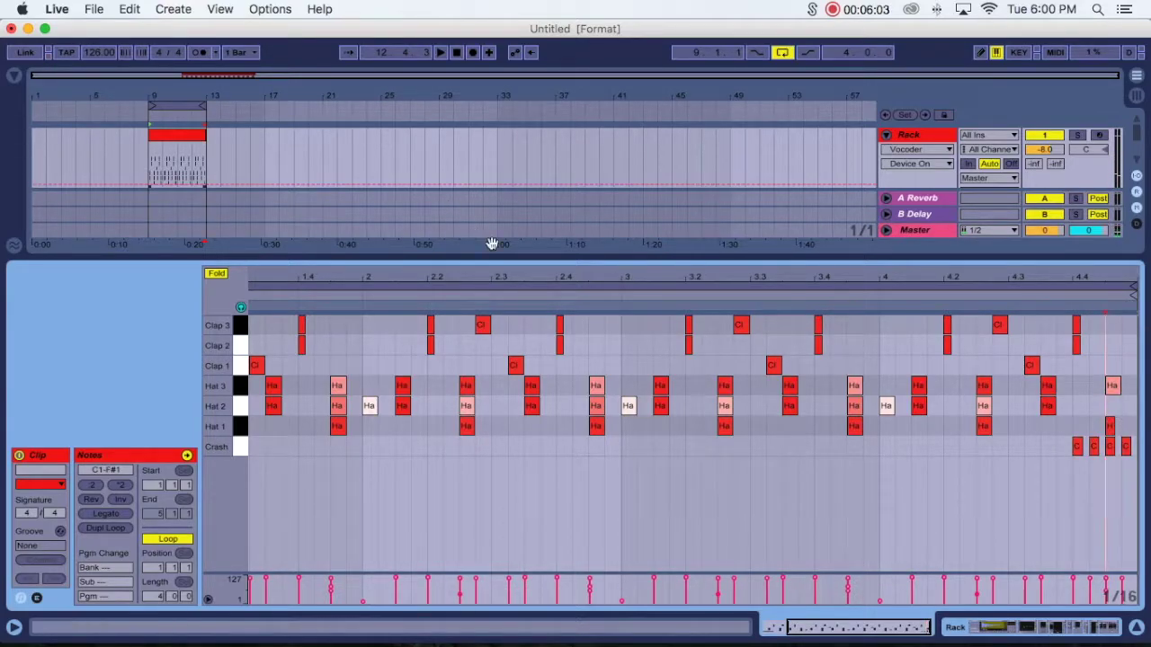
- Show all four bars in the note editor and play the full pattern from the start
drag(501, 277, 587, 287)
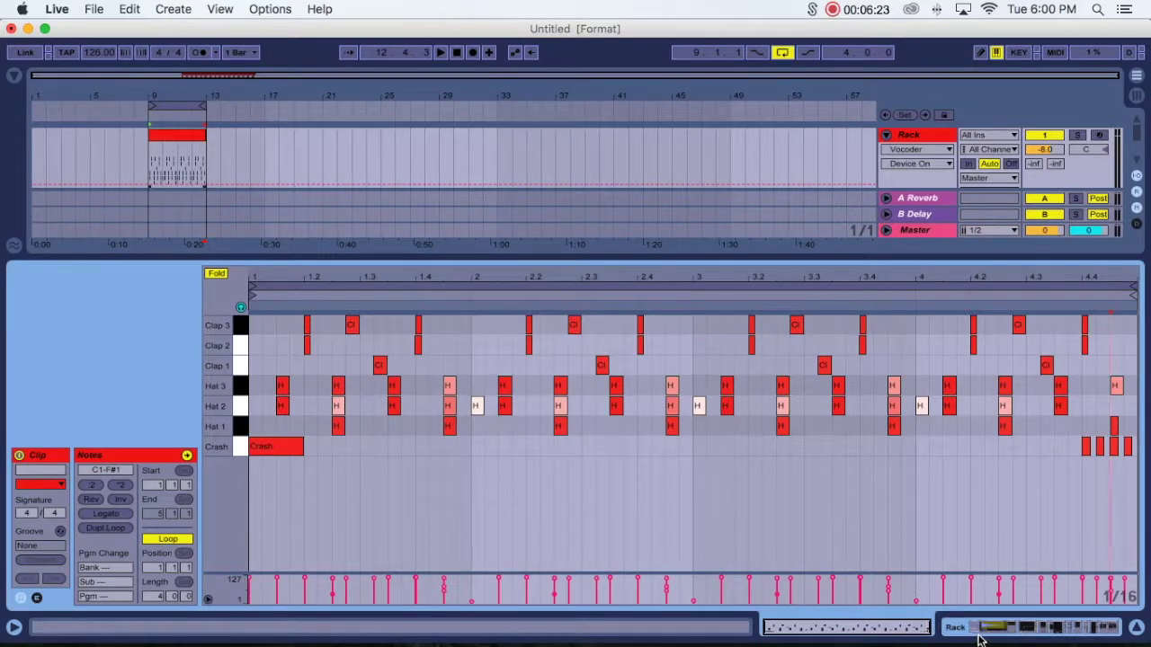
click(285, 456)
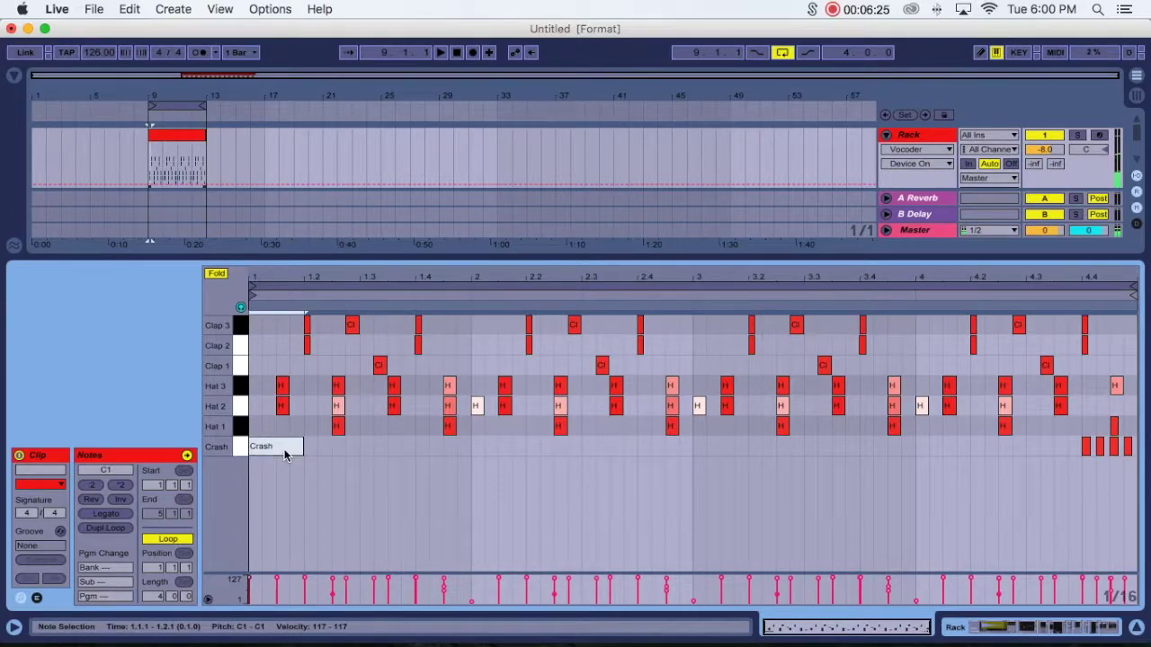
key(space)
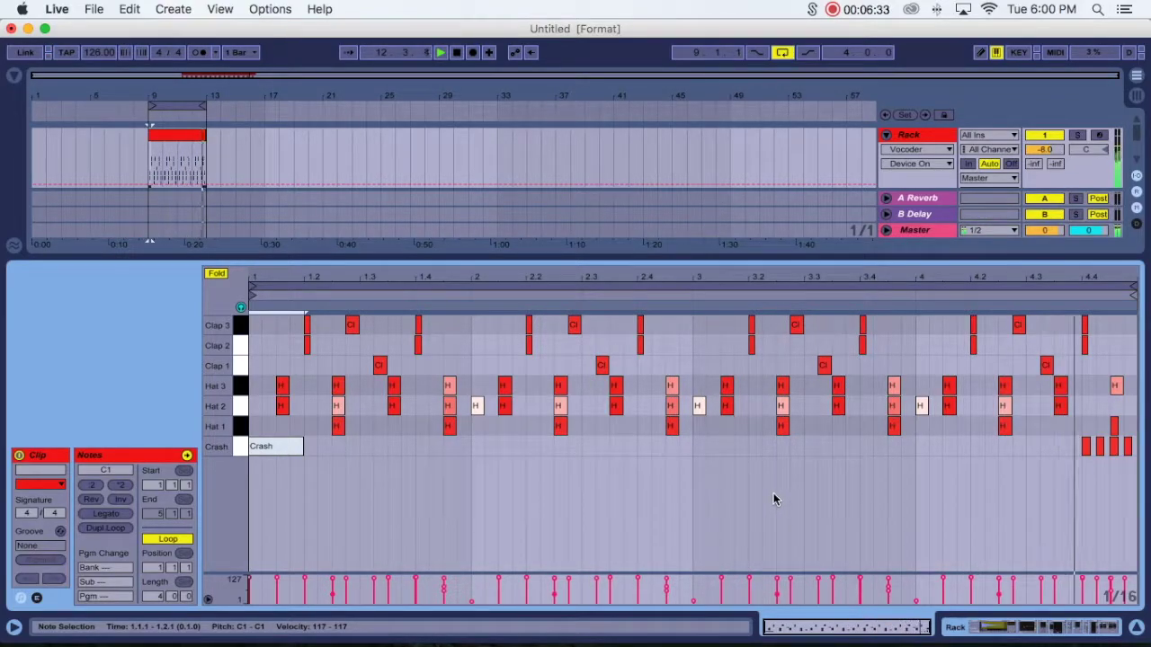
- Review the Rack track's device chain and switch on the Vocoder while the drum loop plays
click(1001, 633)
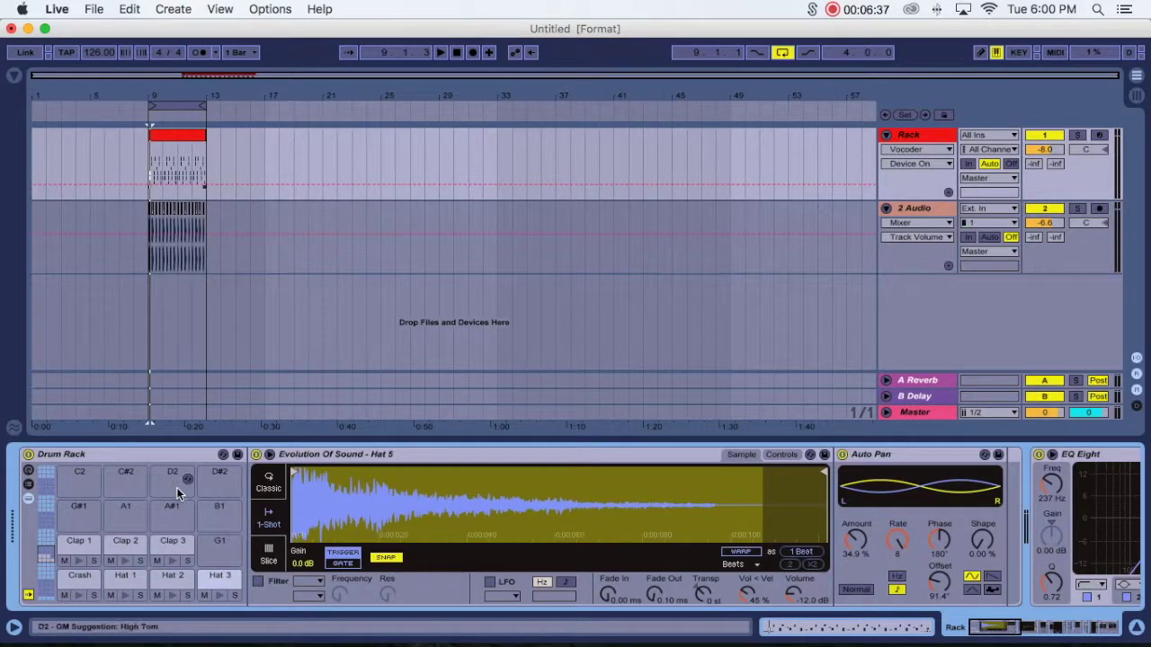
scroll(534, 493, right, 5)
scroll(429, 485, left, 3)
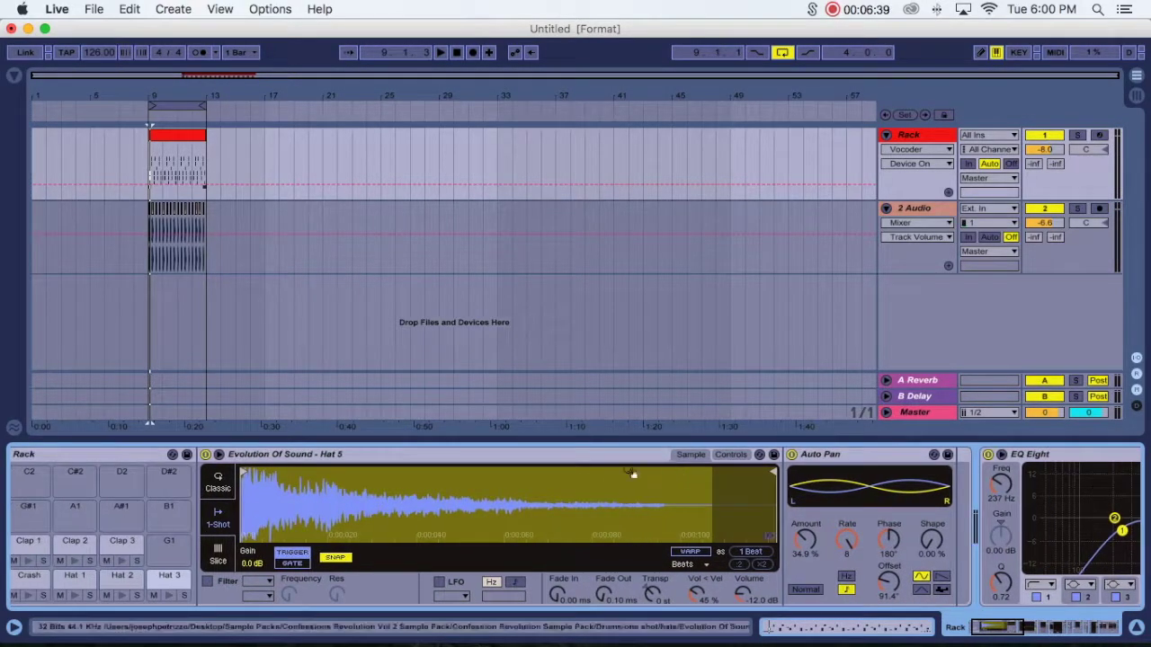
scroll(623, 479, right, 8)
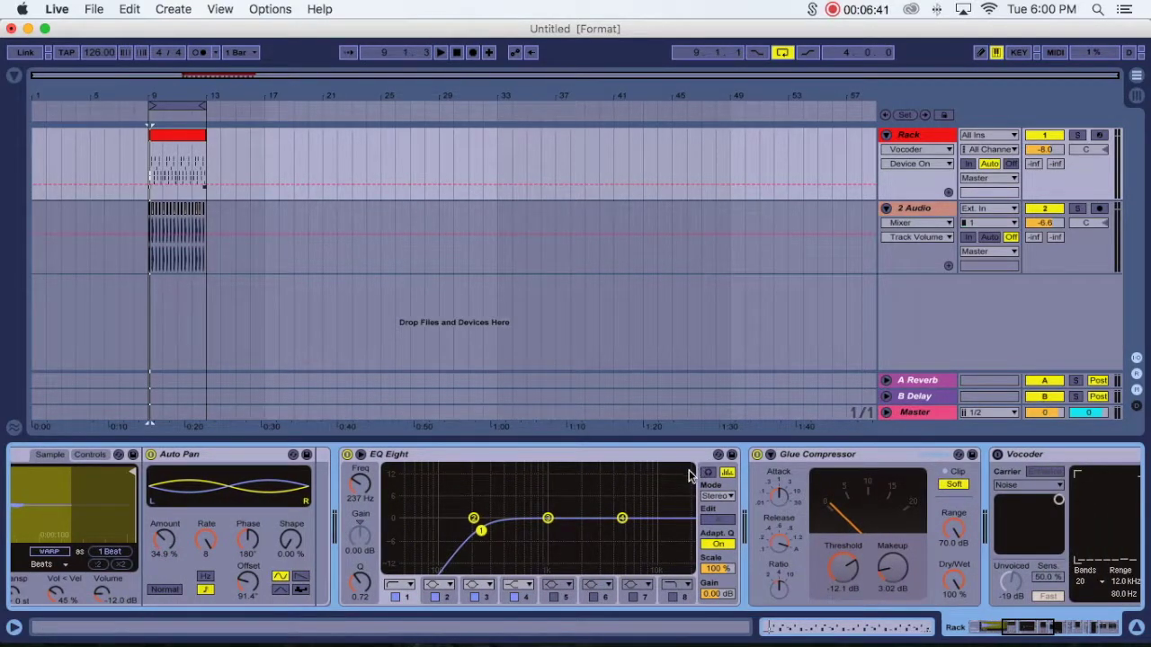
scroll(688, 479, right, 5)
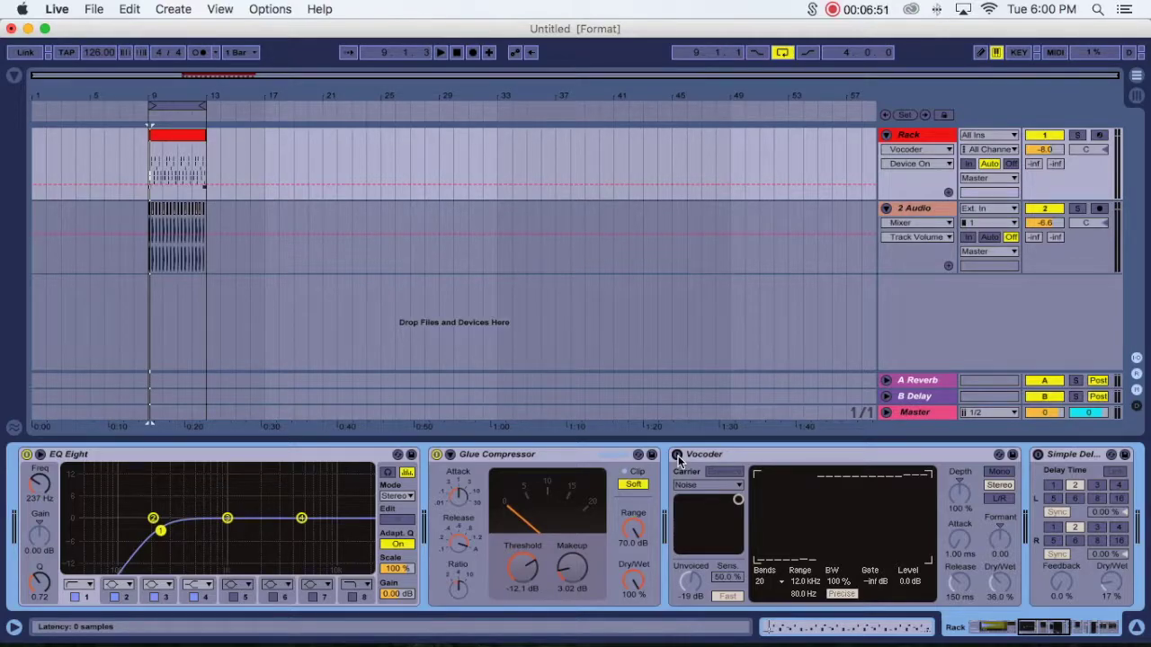
scroll(682, 459, right, 5)
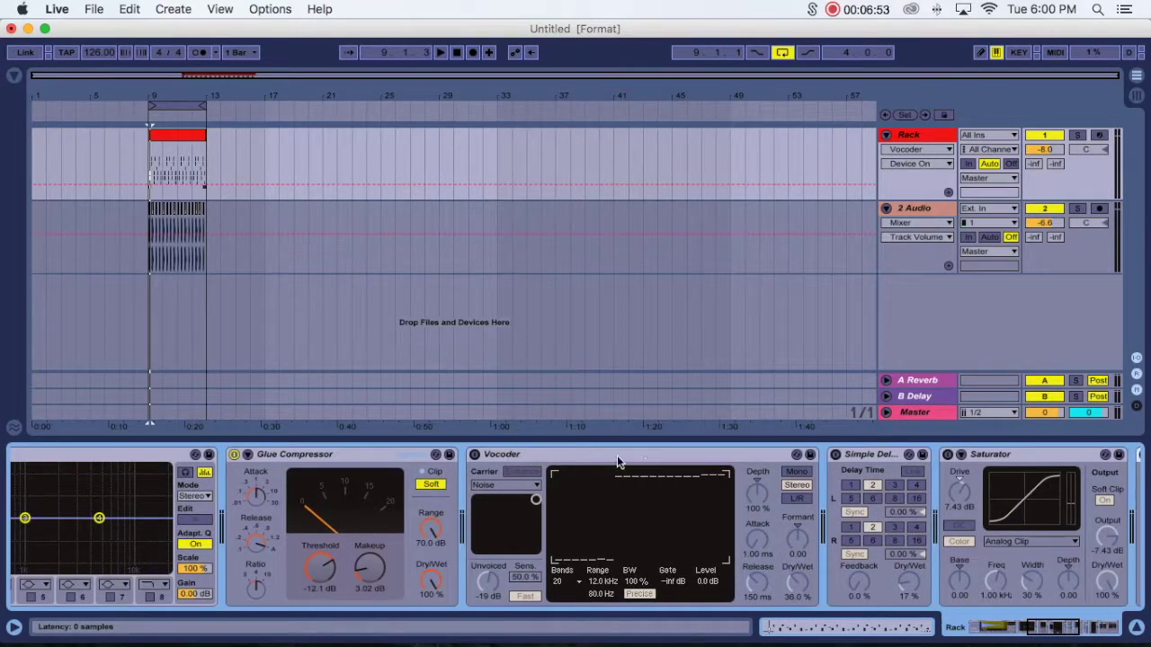
click(574, 456)
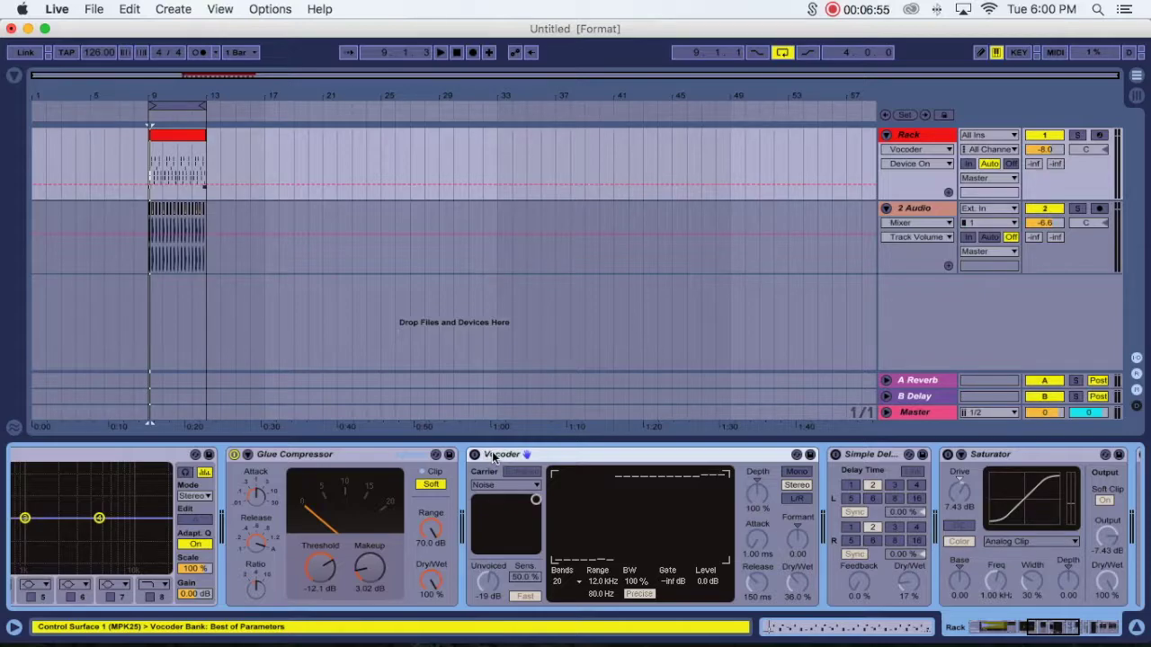
click(171, 132)
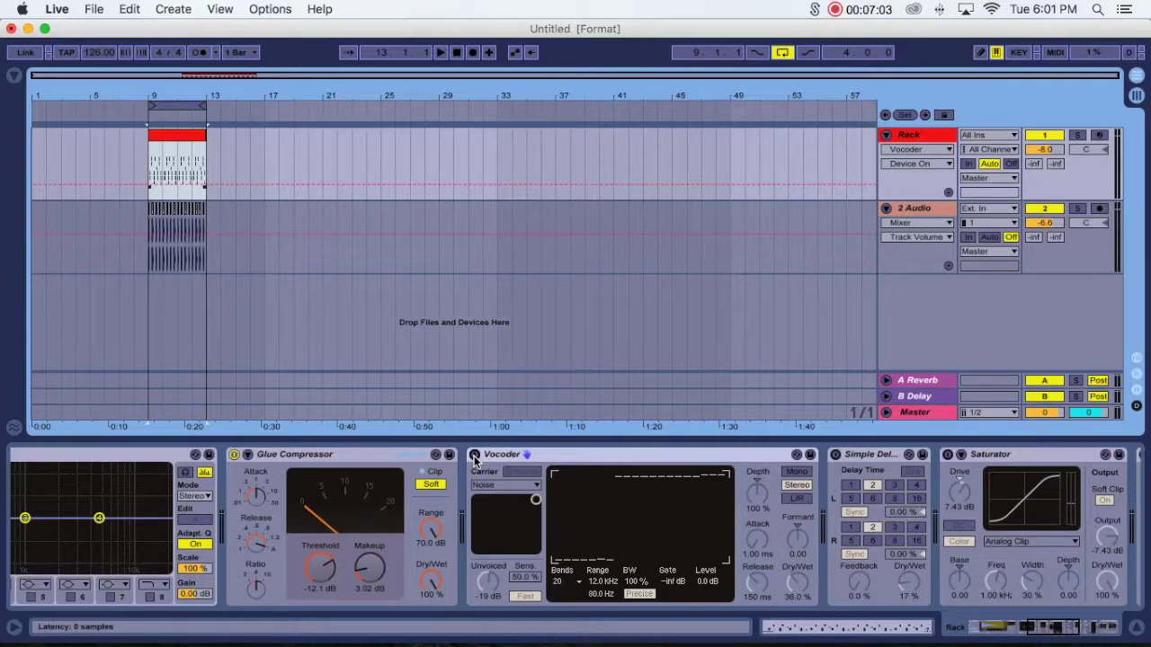
key(space)
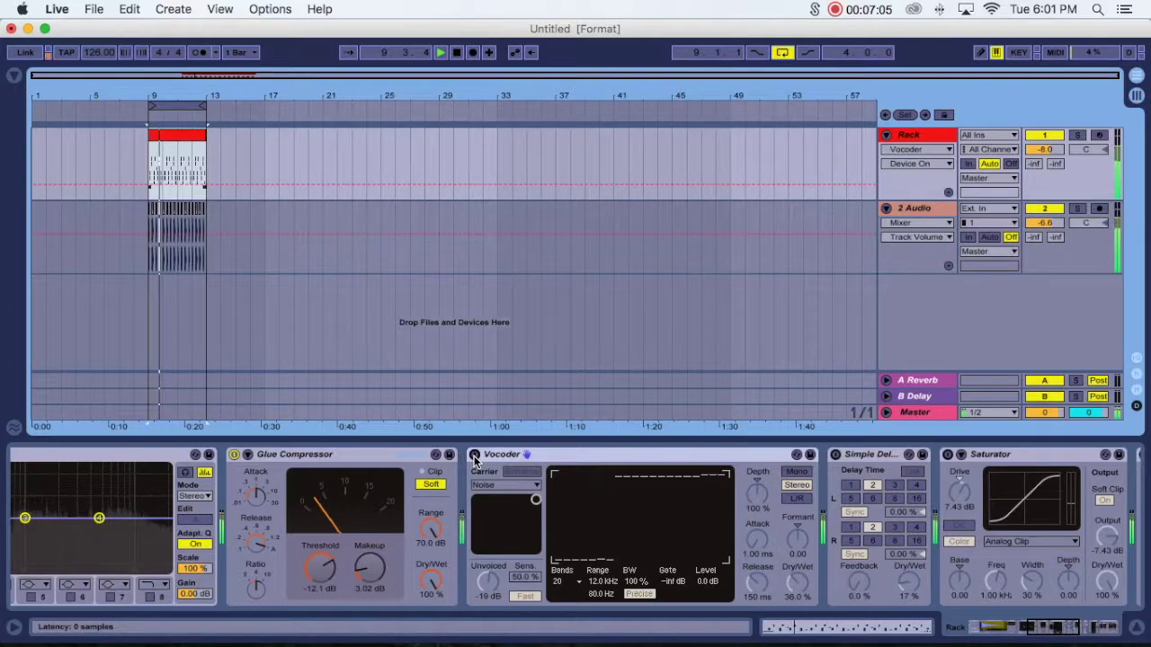
click(475, 456)
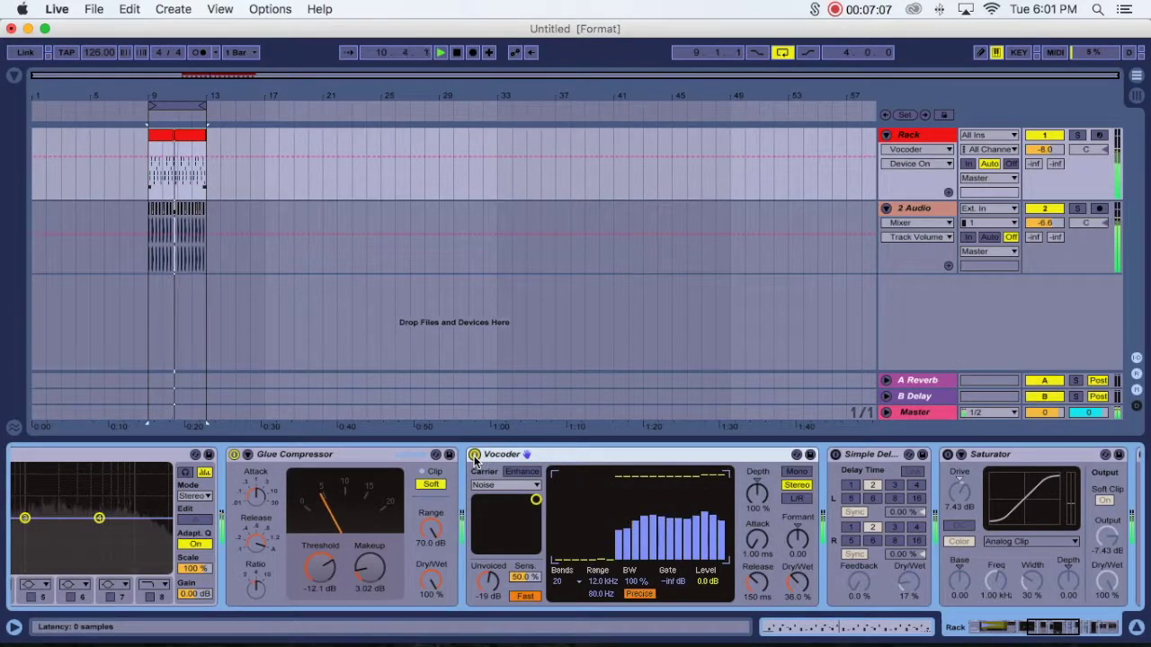
key(space)
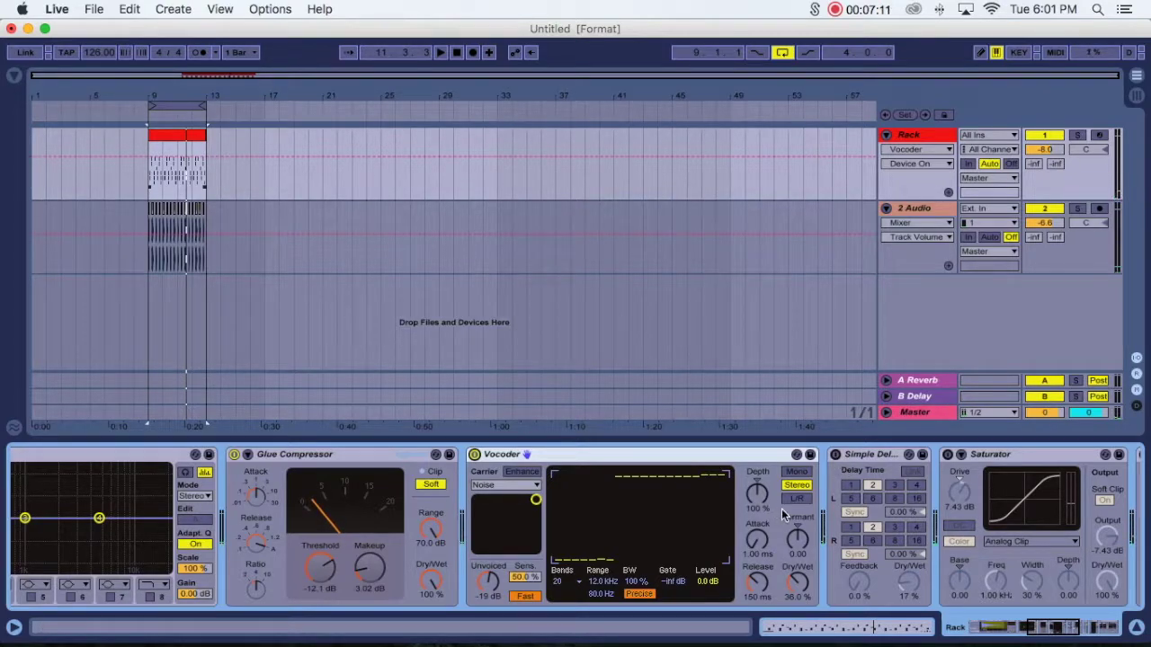
- Switch on the Simple Delay and Saturator effects on the Rack track
scroll(781, 509, right, 3)
scroll(781, 508, right, 1)
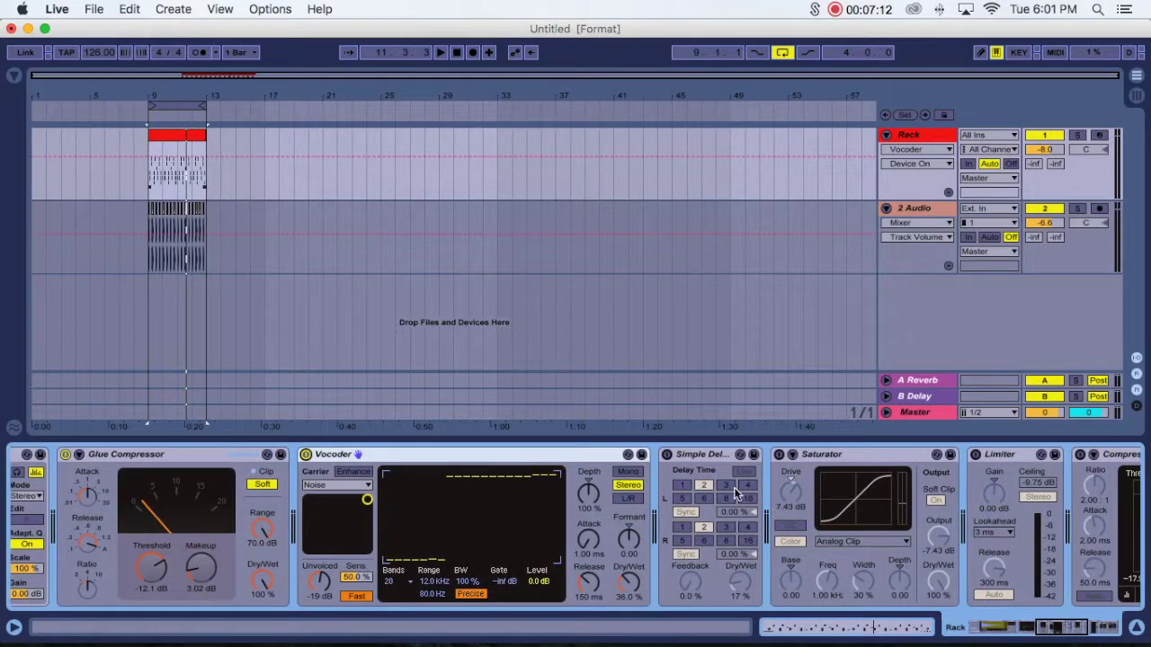
click(666, 454)
click(779, 455)
click(779, 455)
- Switch on the Compressor, Limiter and Reverb on the Rack track and play the loop from 9.1.1
scroll(719, 503, right, 8)
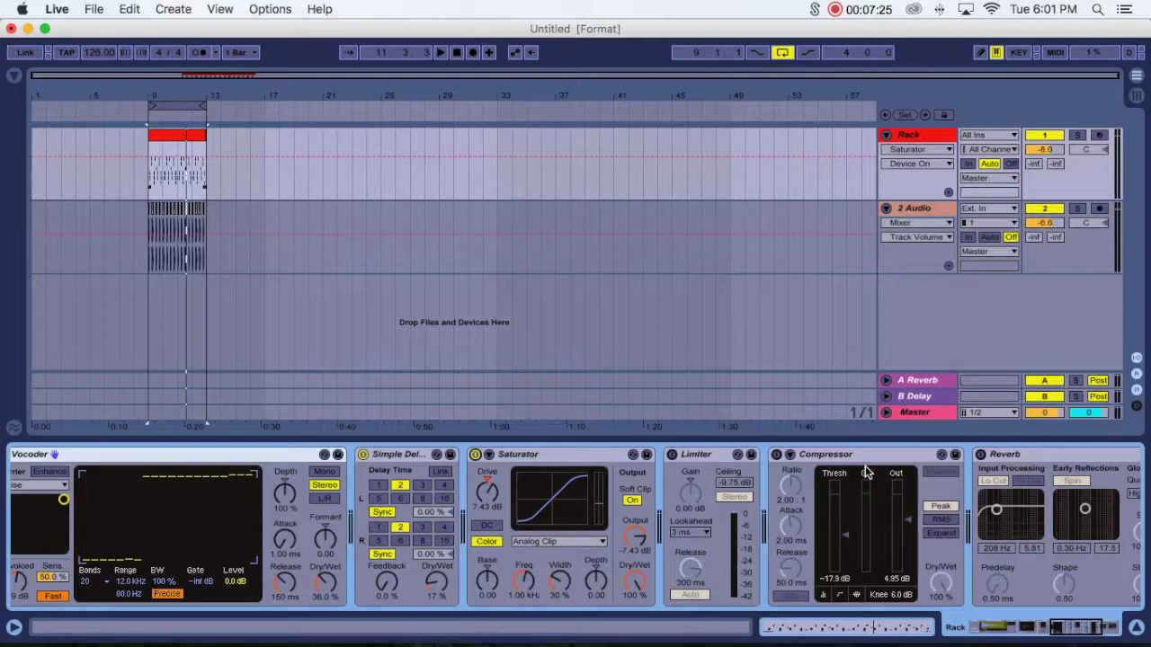
click(776, 454)
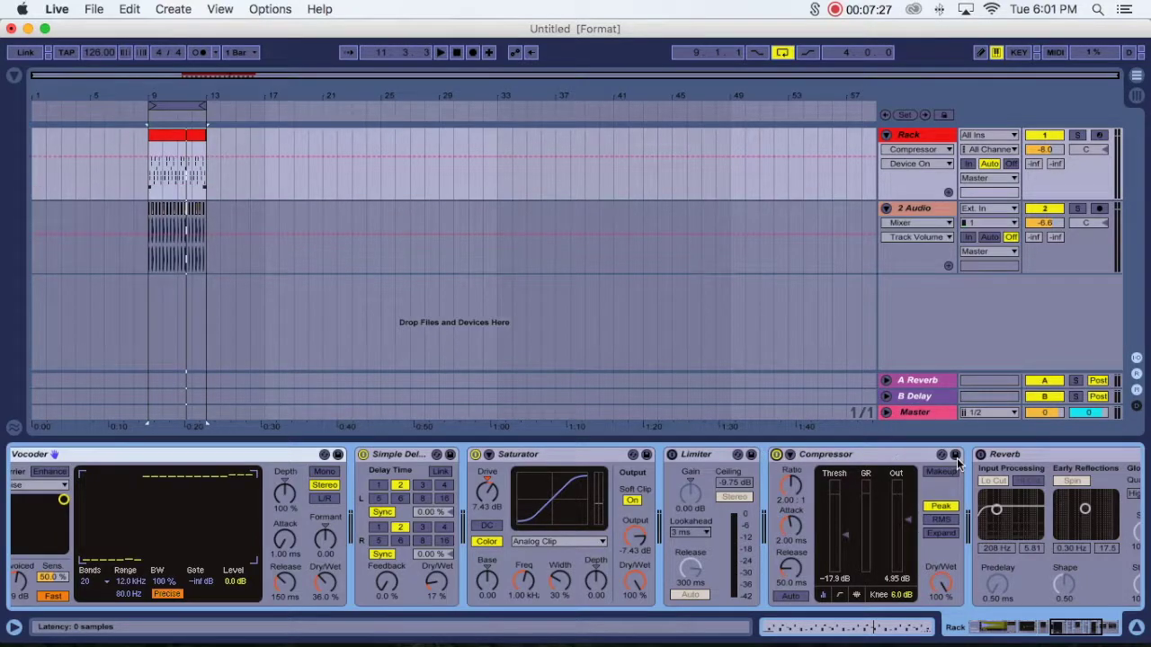
scroll(726, 470, right, 5)
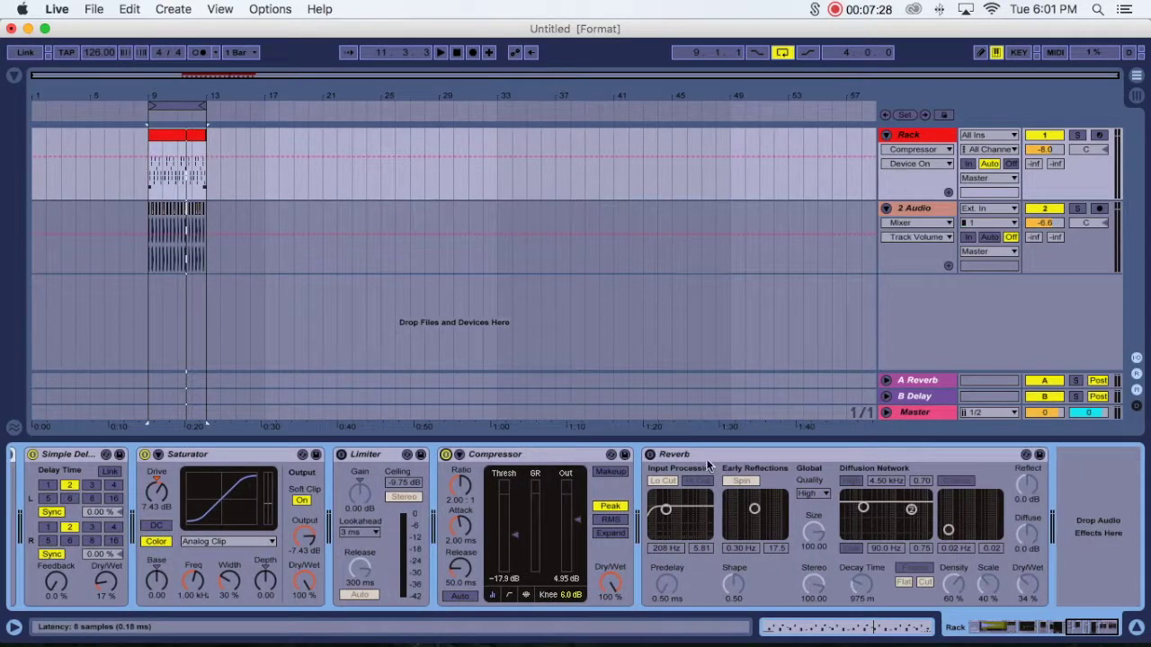
click(335, 454)
click(342, 454)
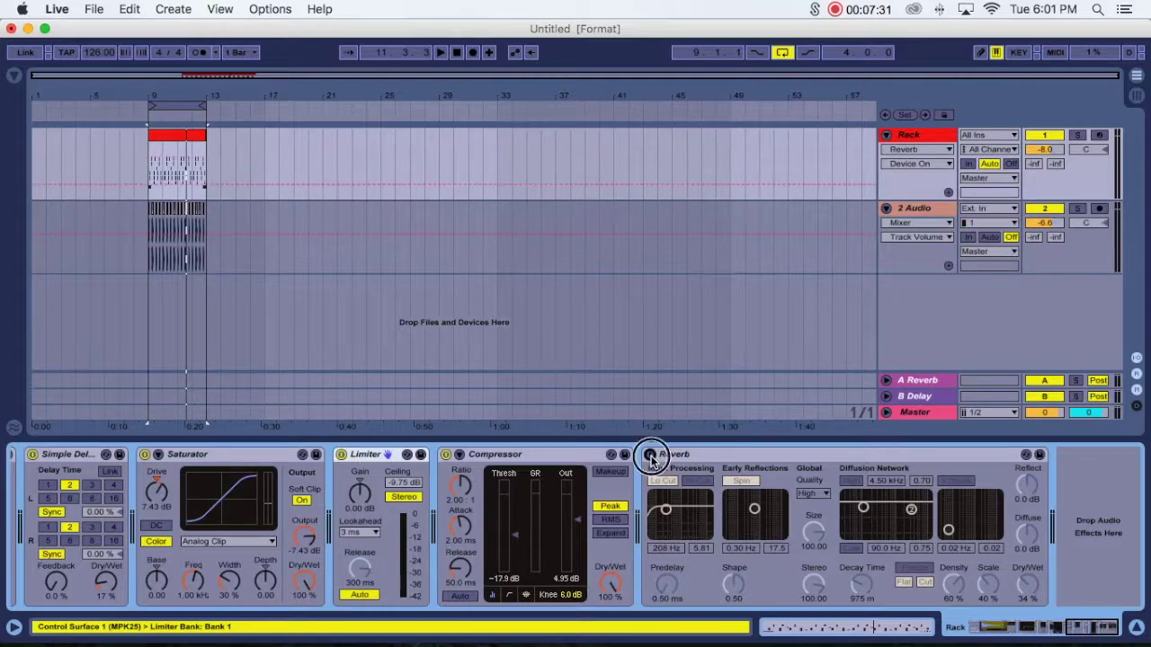
click(650, 454)
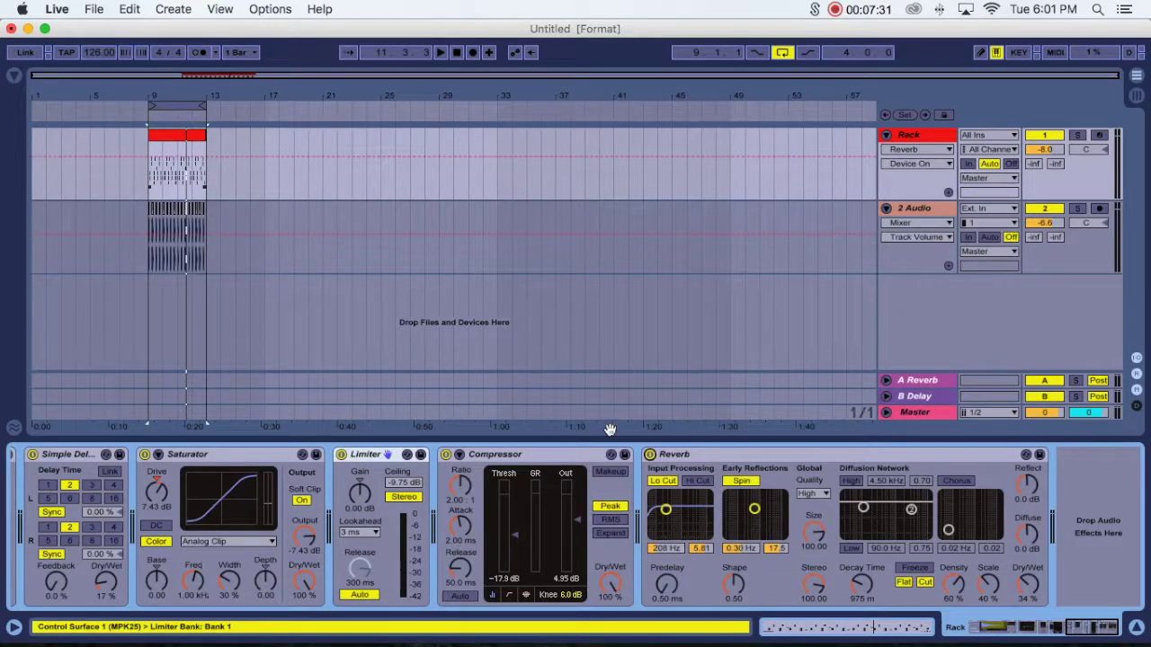
click(150, 216)
key(space)
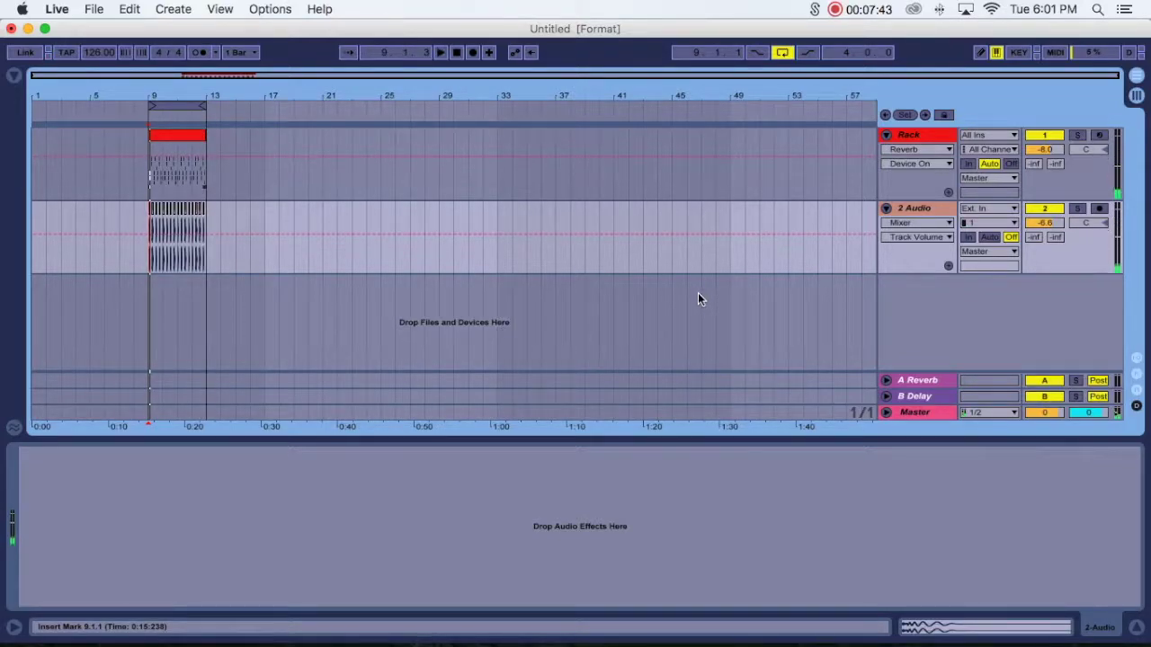
- Select the Rack drum clip, hide the device view and fit the arrangement to bars 9 to 13
drag(221, 90, 222, 63)
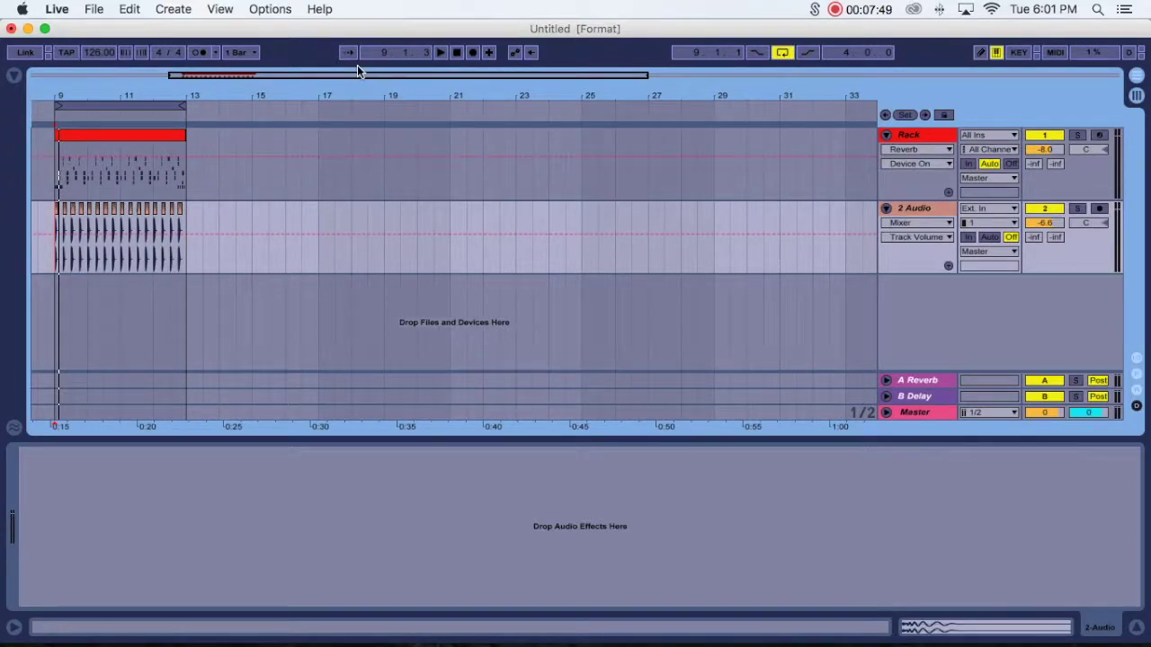
drag(374, 101, 374, 93)
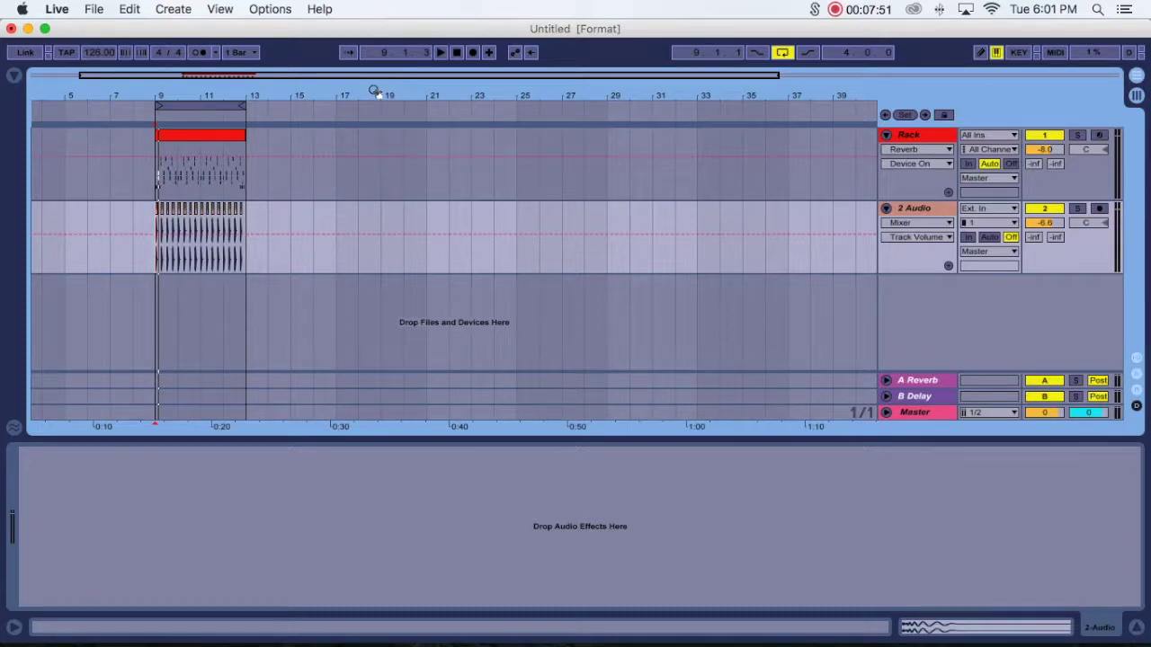
drag(369, 91, 369, 79)
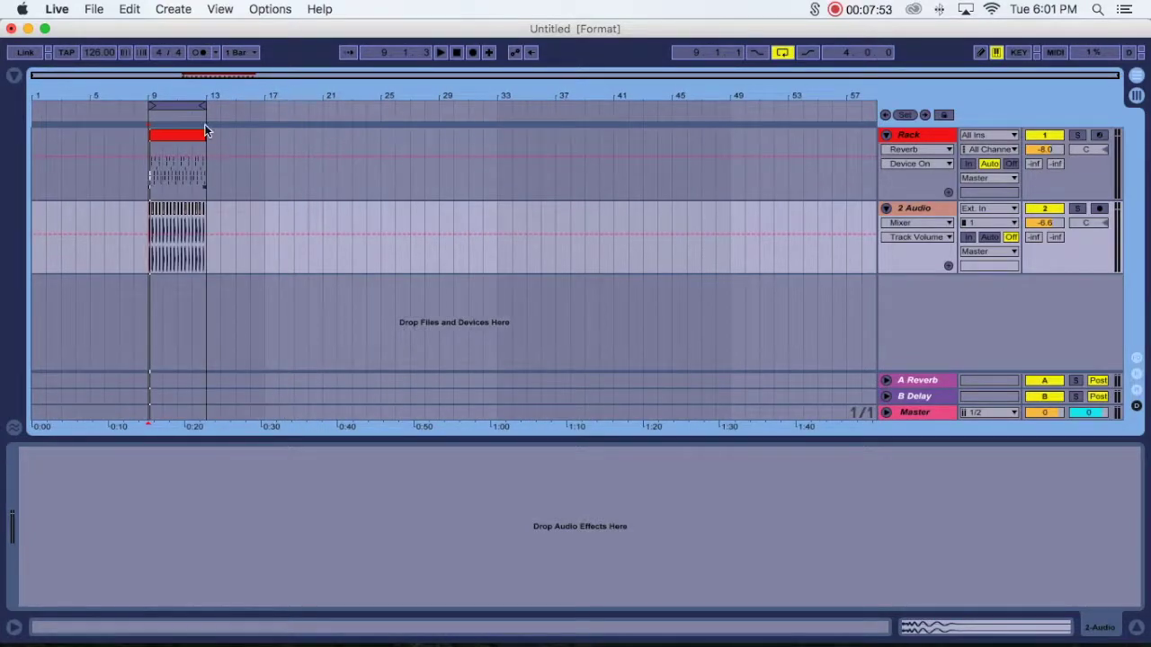
drag(321, 97, 321, 115)
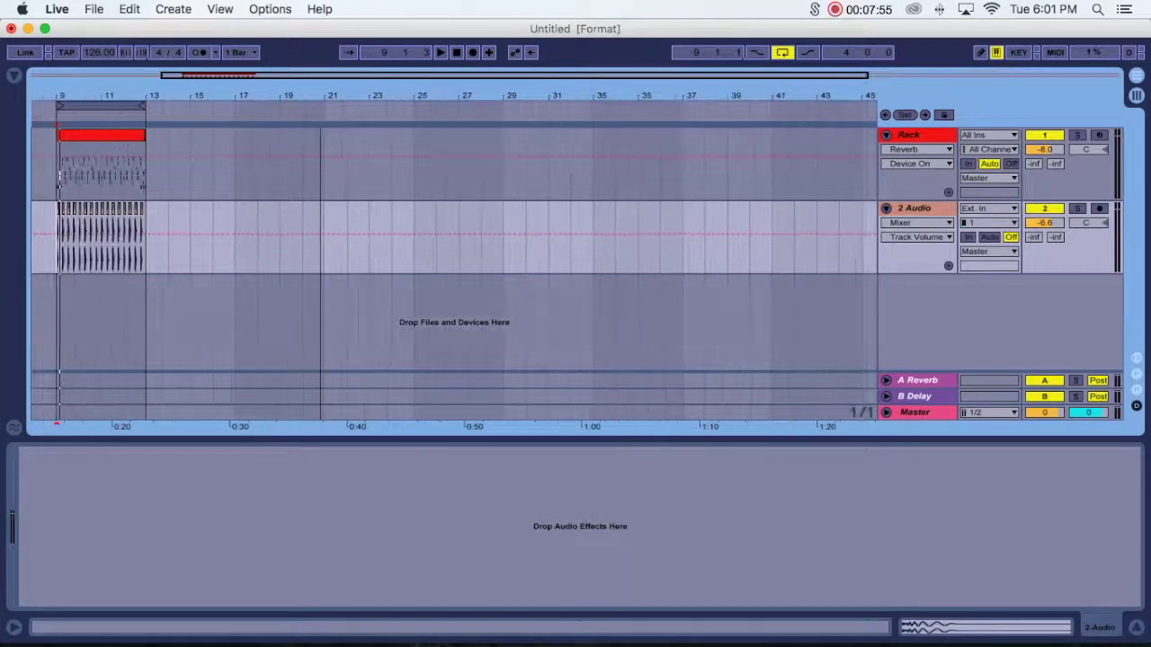
click(113, 137)
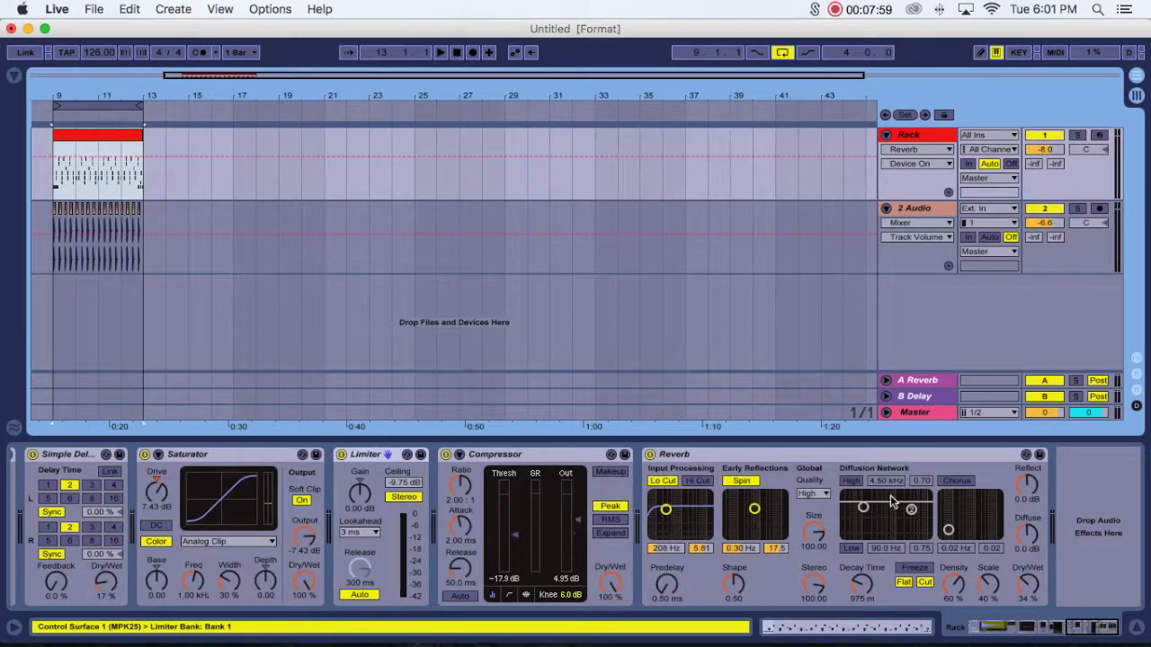
key(super+alt+l)
click(92, 107)
key(z)
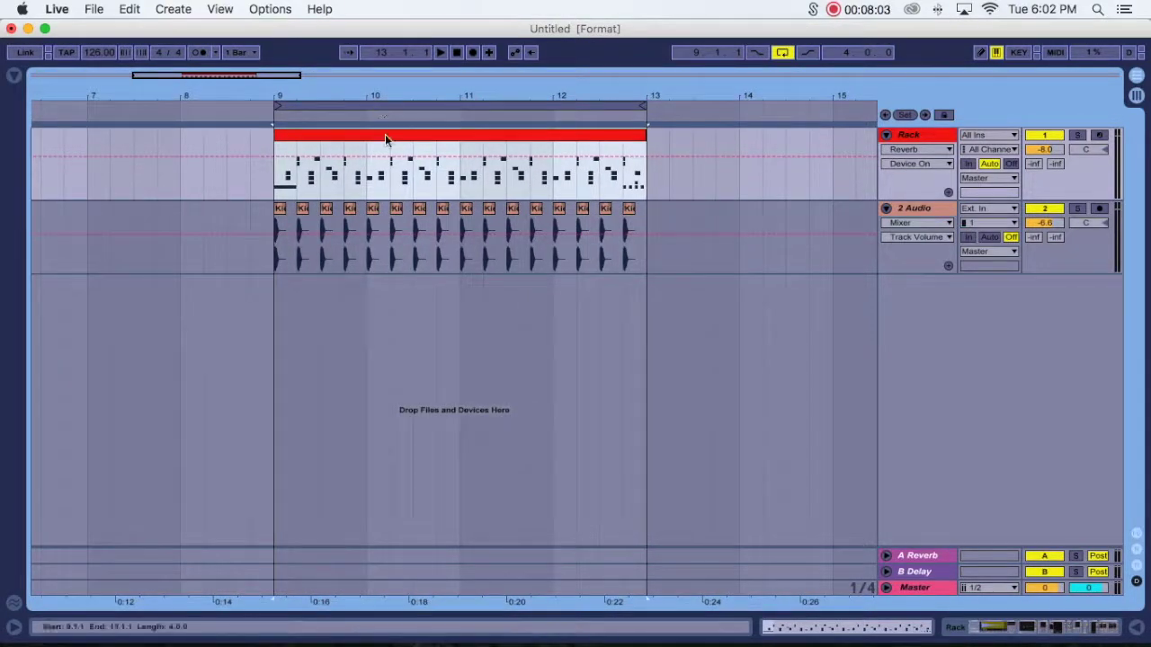
- Open the drum clip's notes to review the finished pattern, and hide the note editor again
double_click(386, 140)
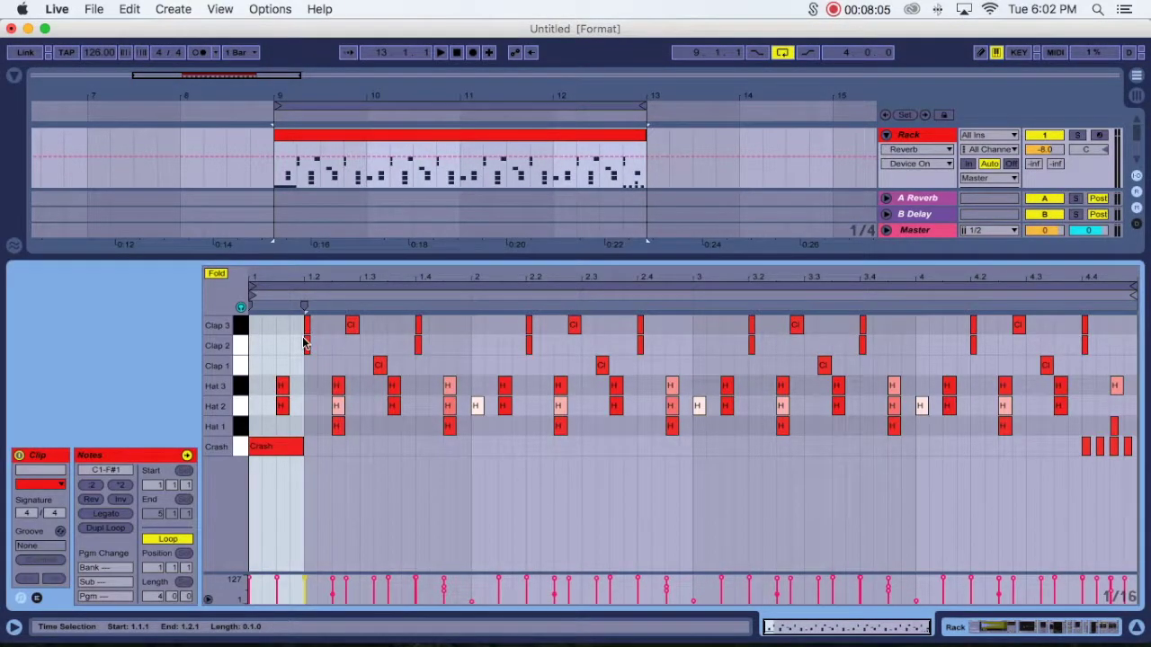
click(263, 325)
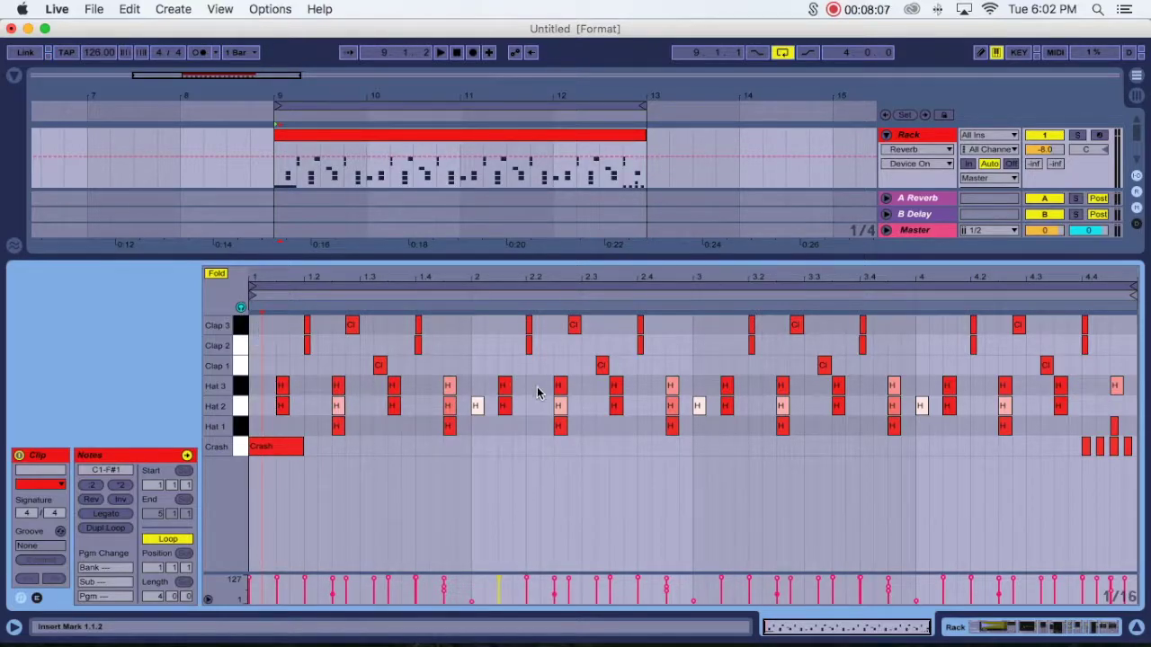
click(1139, 630)
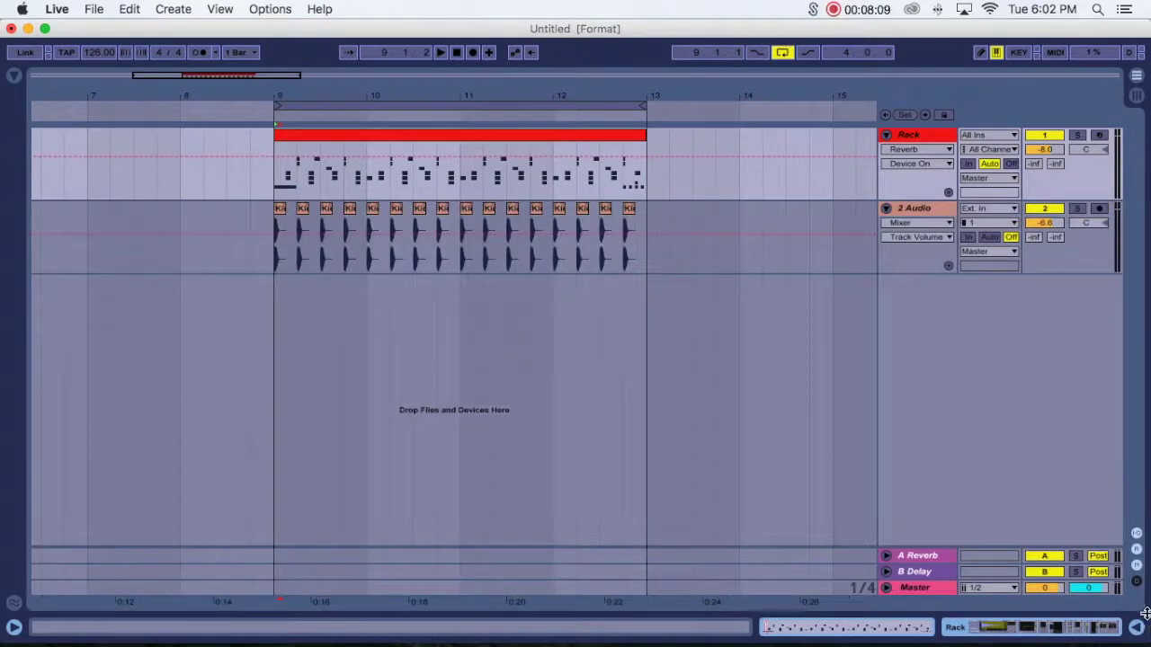